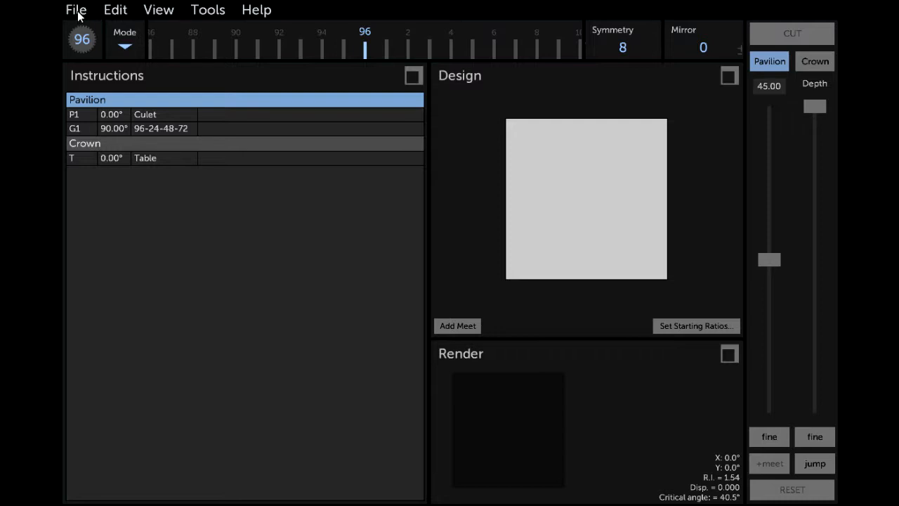
Open the Simple_trilliant.gcs design and tilt its render slightly to inspect the light return.
click(77, 10)
click(83, 54)
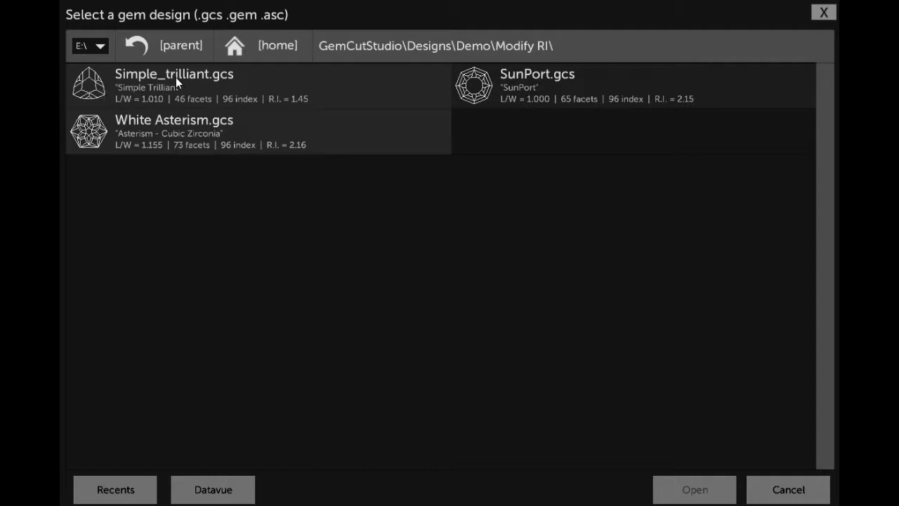
double_click(151, 82)
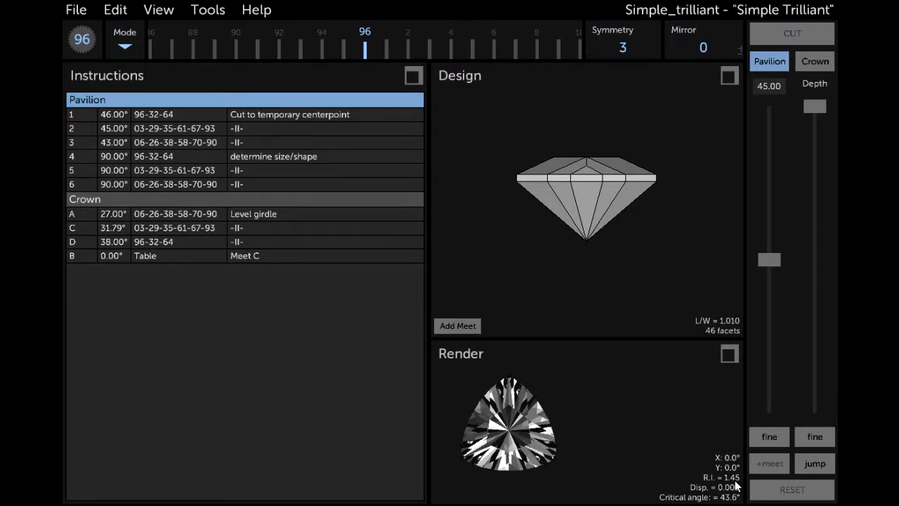
mouse_move(521, 462)
mouse_down()
mouse_move(530, 463)
mouse_move(521, 454)
mouse_up()
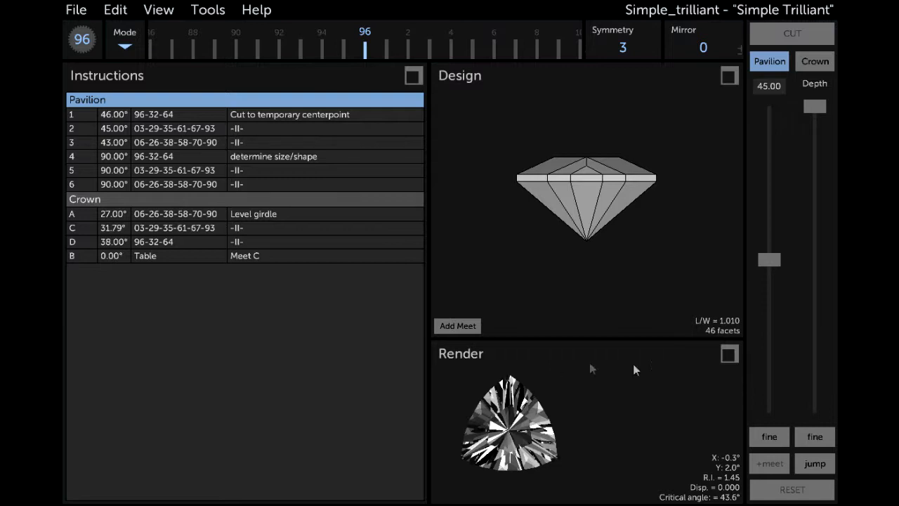
Set the trilliant's render material to Zircon in the gem properties.
click(727, 355)
scroll(503, 173, up, 5)
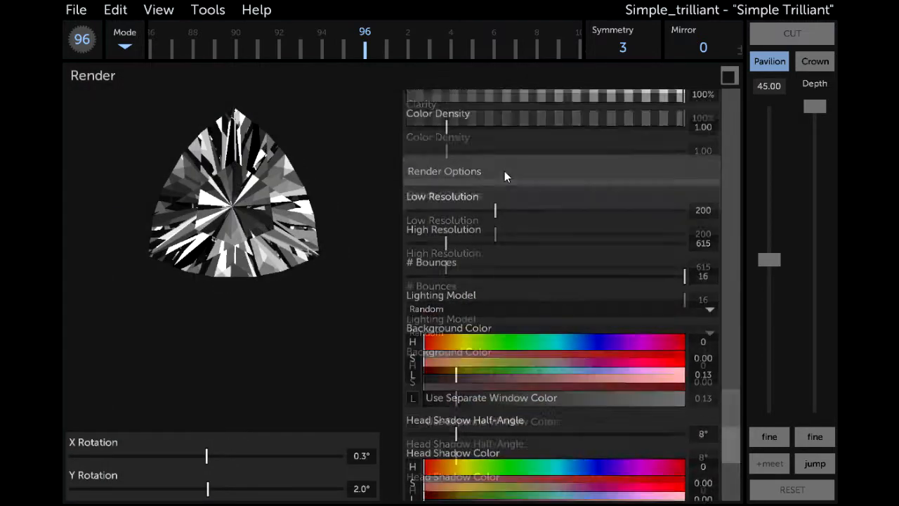
scroll(504, 175, up, 3)
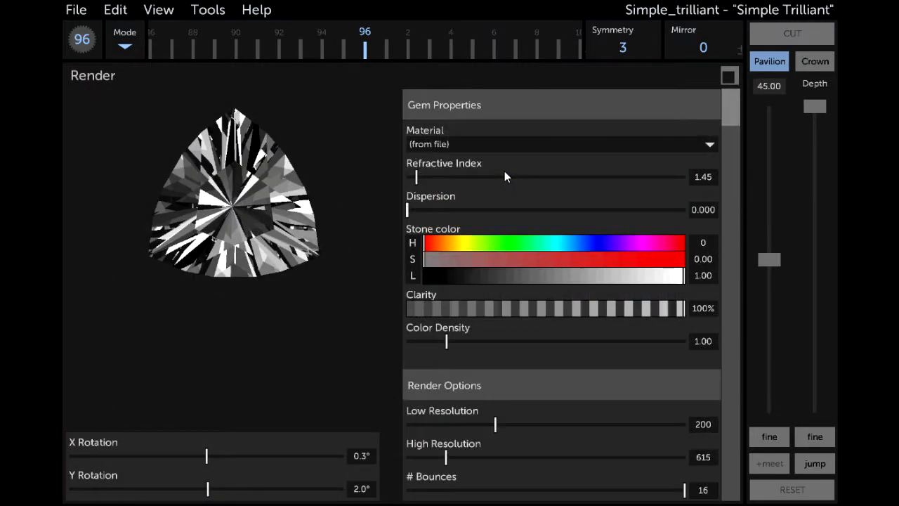
click(443, 145)
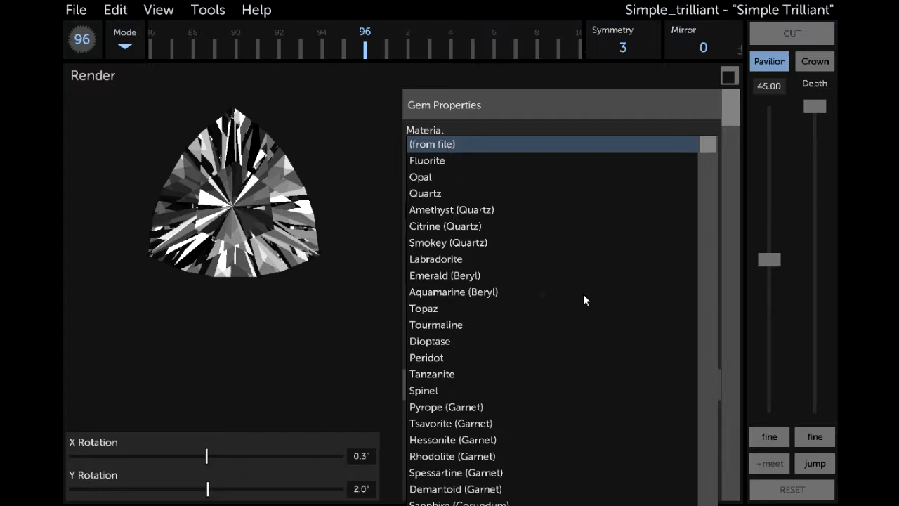
scroll(528, 363, down, 3)
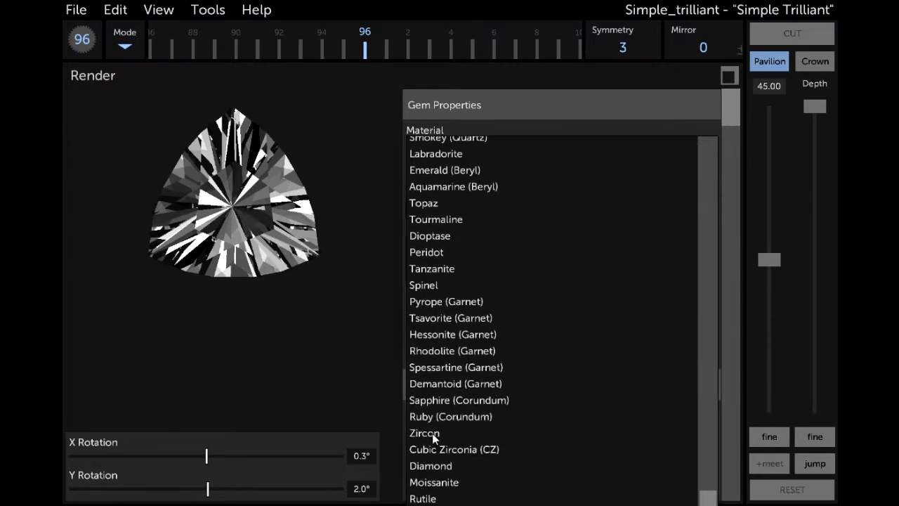
click(424, 433)
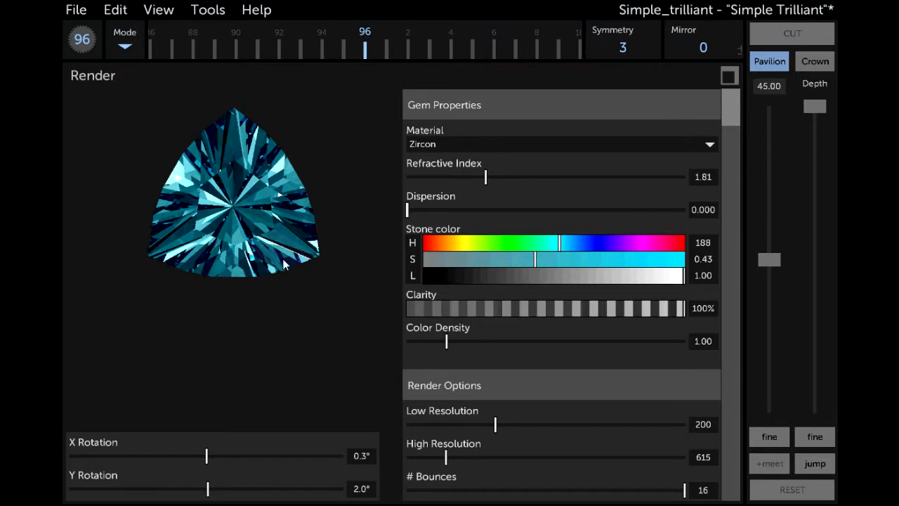
Reduce the stone color saturation to 0.00 and tilt the trilliant in the normal layout to inspect it.
drag(533, 259, 416, 260)
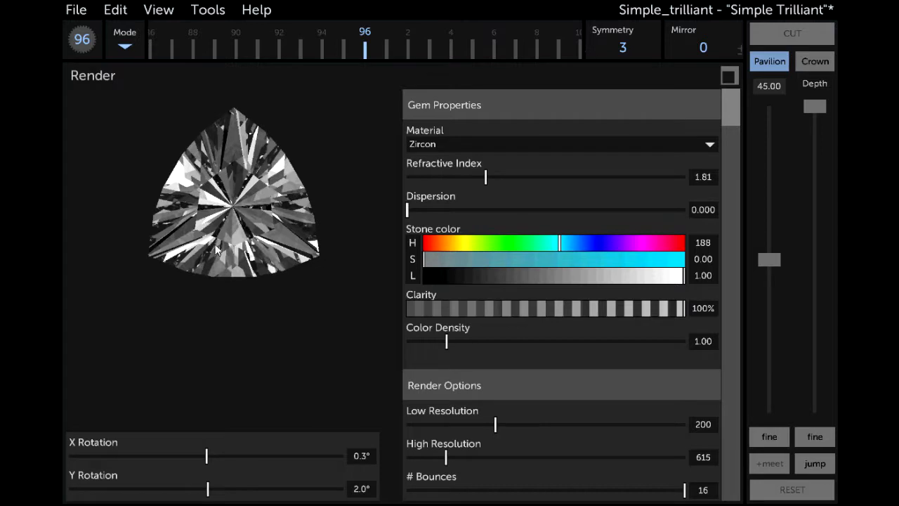
click(728, 76)
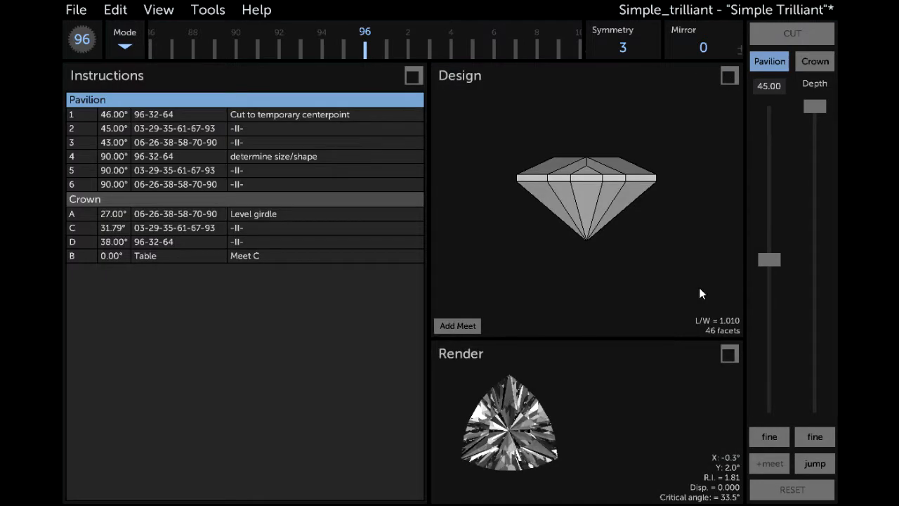
drag(523, 458, 521, 460)
drag(537, 451, 554, 444)
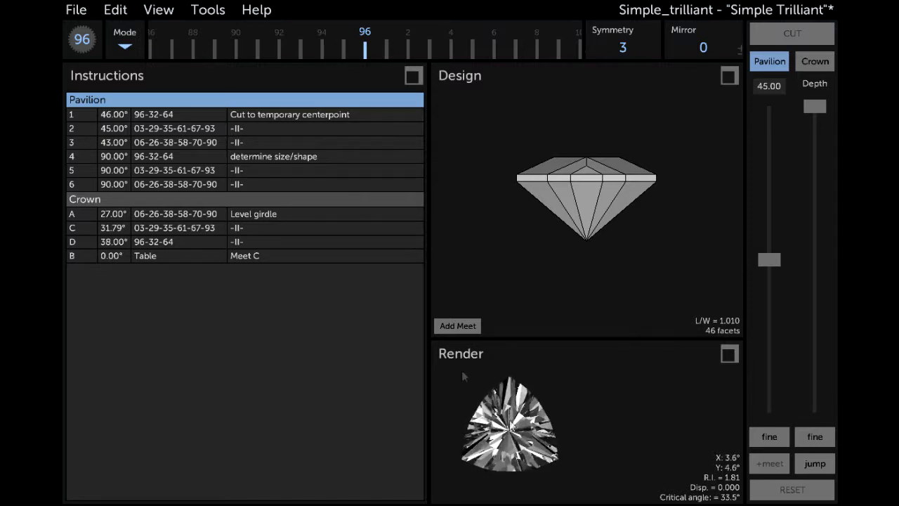
Preview several pavilion and crown ratio variants of the trilliant in the Manual Optimizer, then close it without applying any.
click(208, 11)
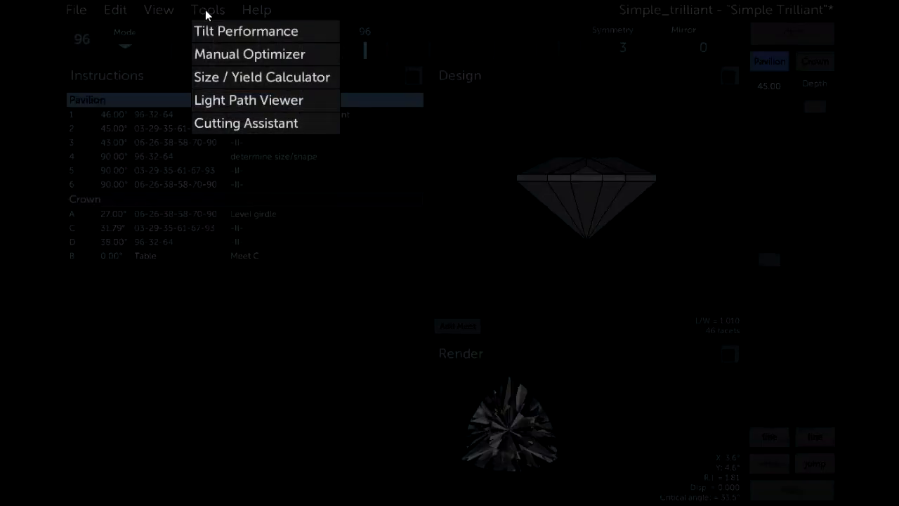
click(231, 54)
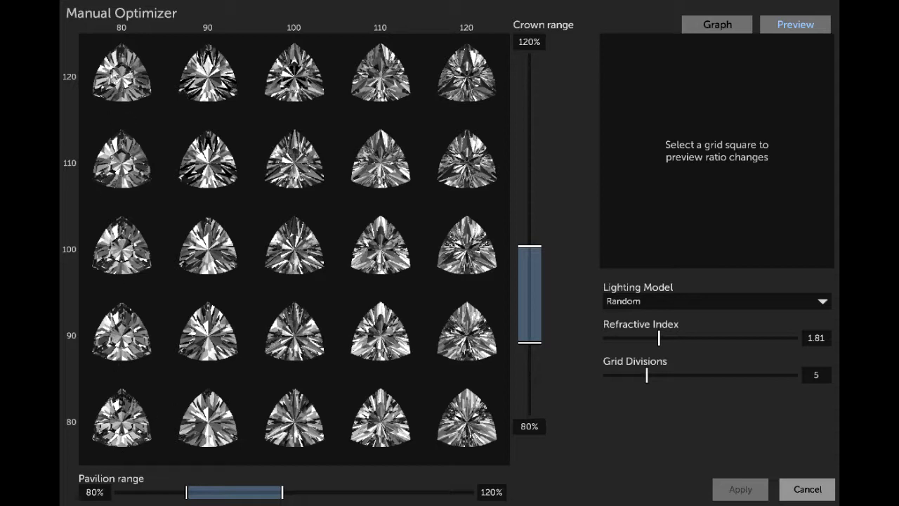
click(127, 80)
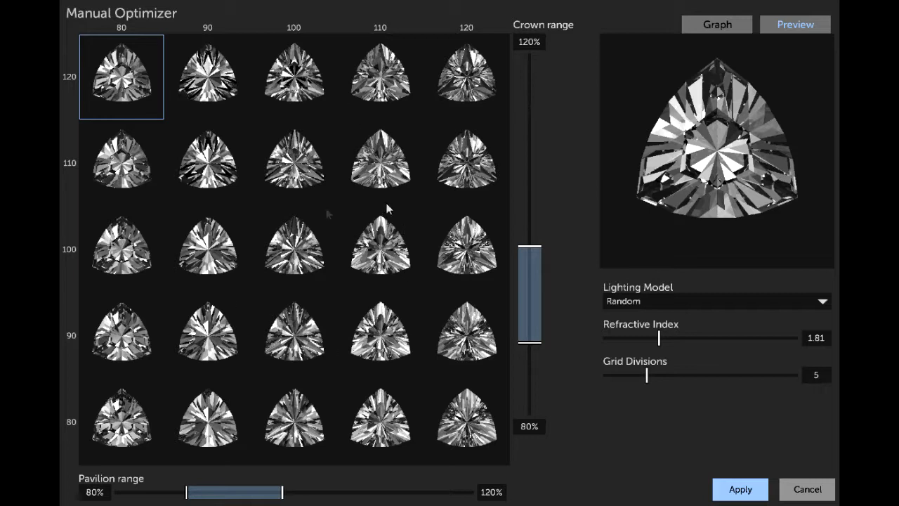
click(296, 257)
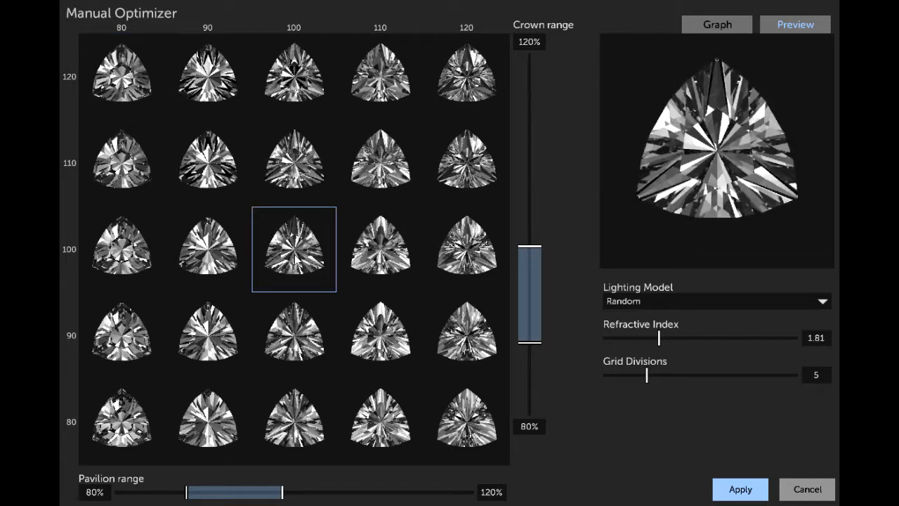
click(397, 341)
click(453, 269)
click(460, 162)
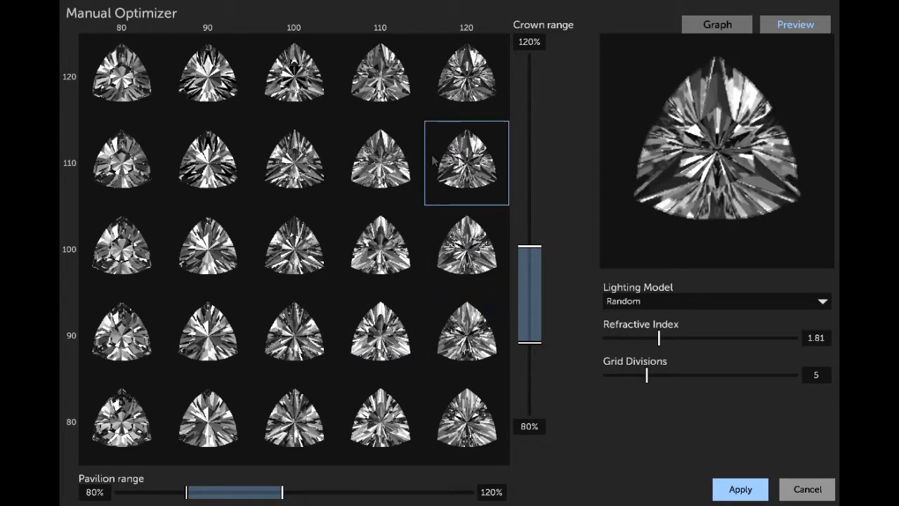
click(391, 158)
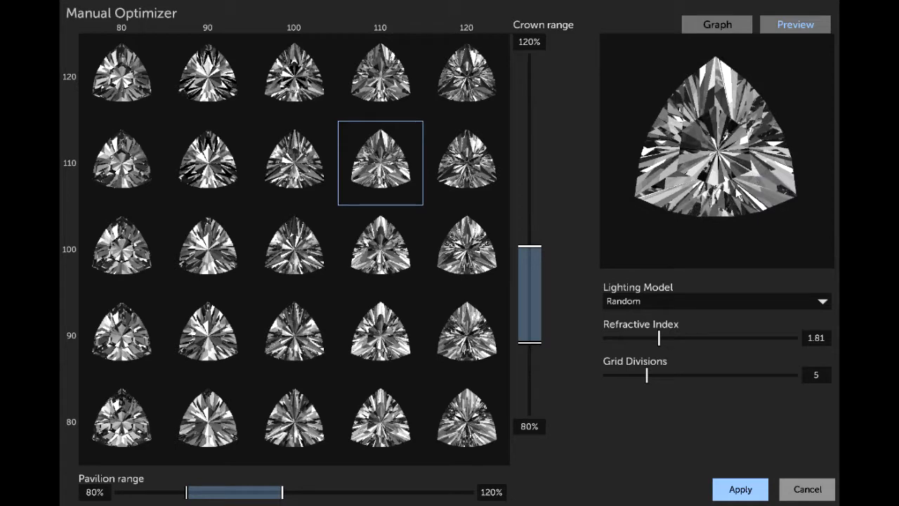
click(806, 489)
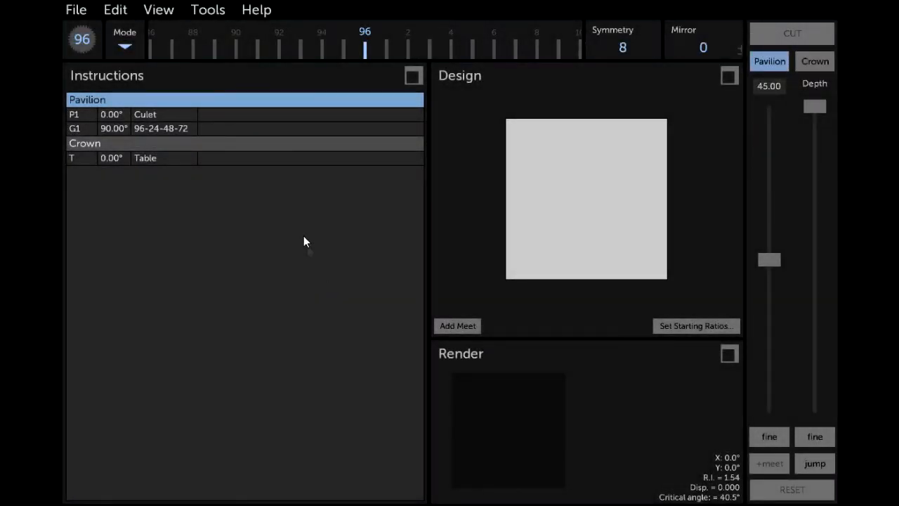
Open the White Asterism.gcs design and tilt its render to inspect how it performs.
click(77, 10)
click(79, 54)
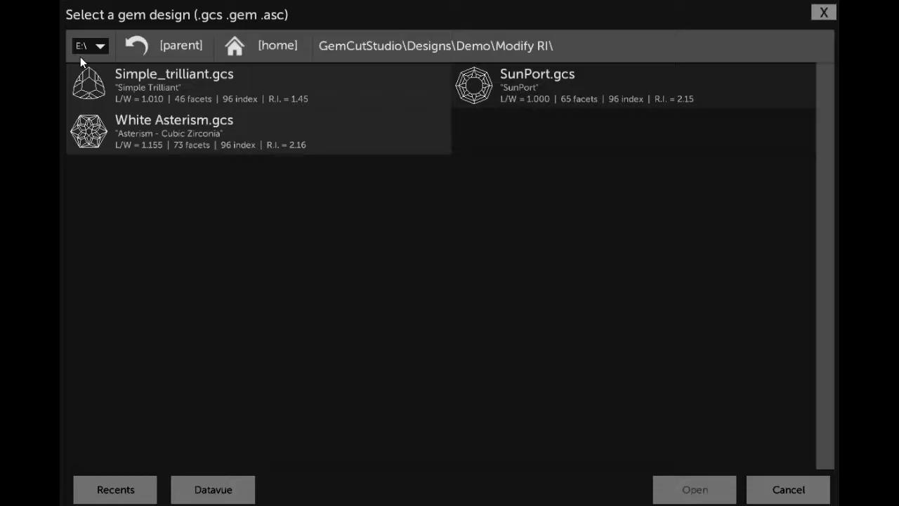
double_click(125, 137)
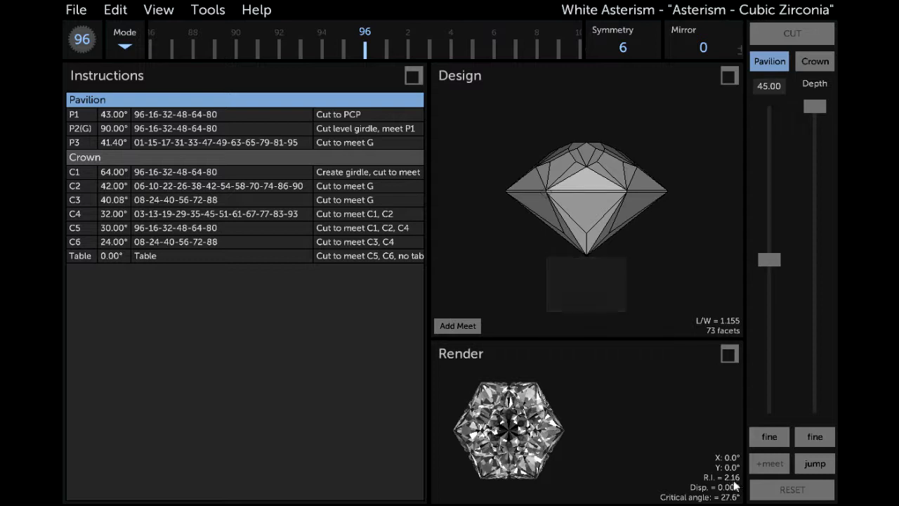
drag(526, 453, 584, 214)
drag(544, 458, 524, 427)
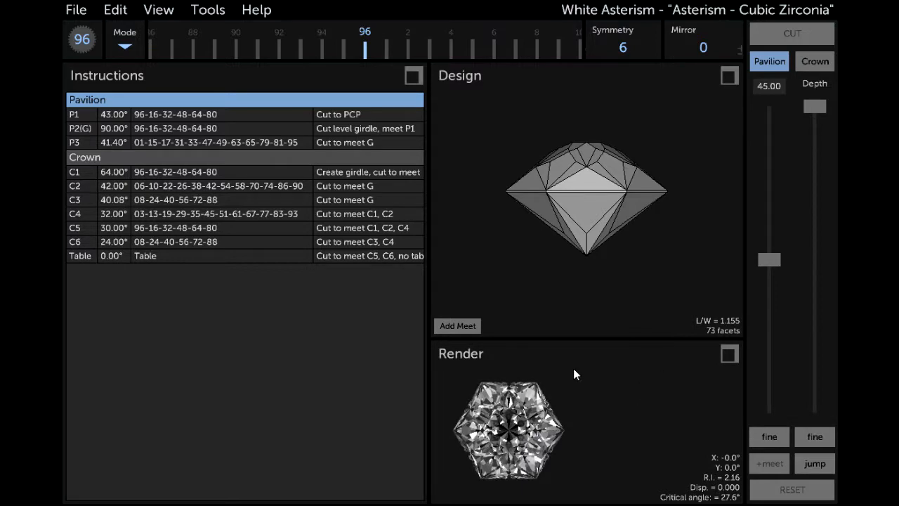
Set the White Asterism's render material to Quartz and return to the normal layout.
click(731, 354)
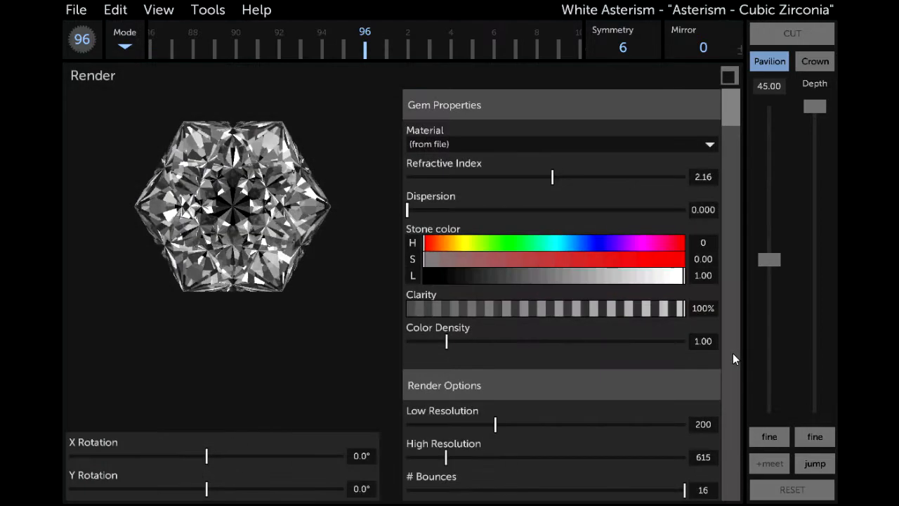
click(484, 144)
scroll(483, 203, up, 3)
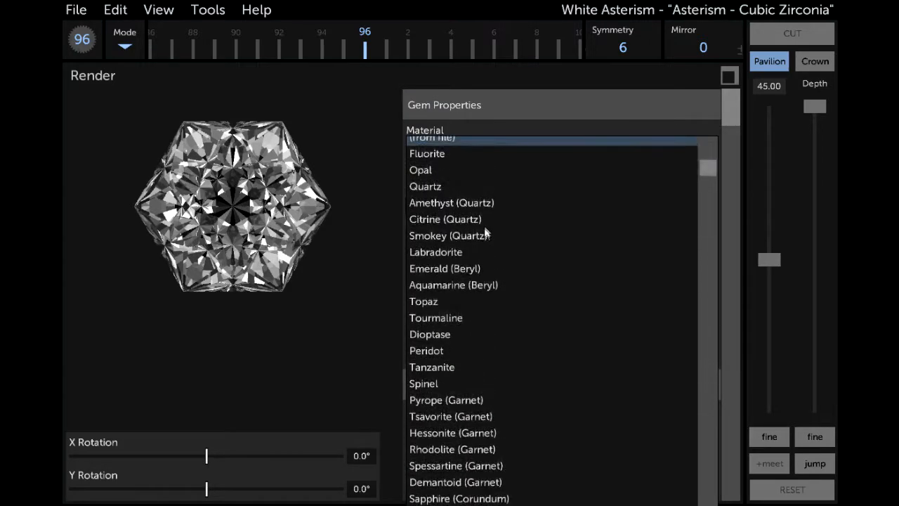
click(428, 194)
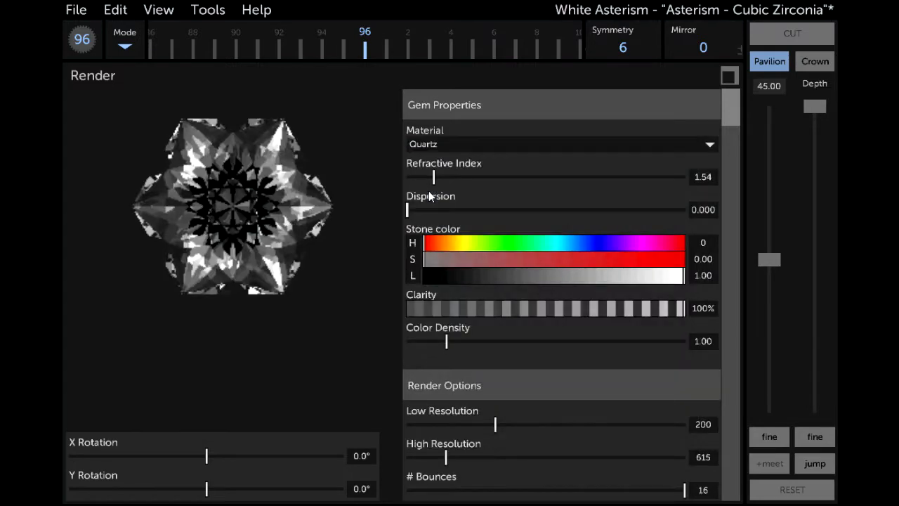
click(729, 77)
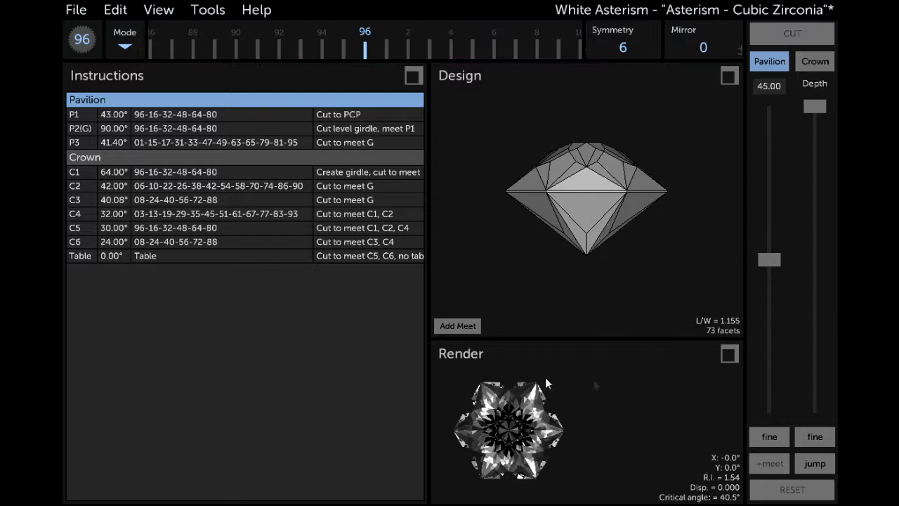
Enable a separate window color in the render options so windowed areas of the gem are highlighted.
click(729, 354)
scroll(528, 342, down, 4)
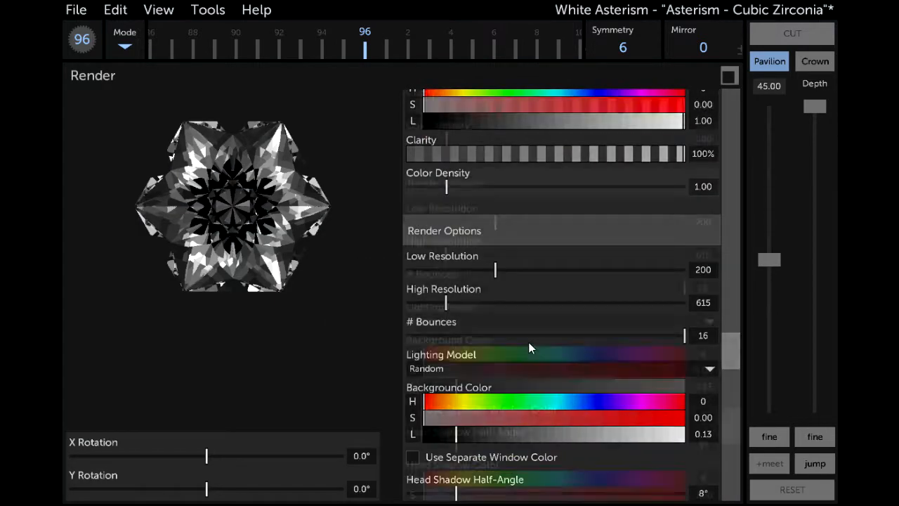
scroll(528, 342, down, 1)
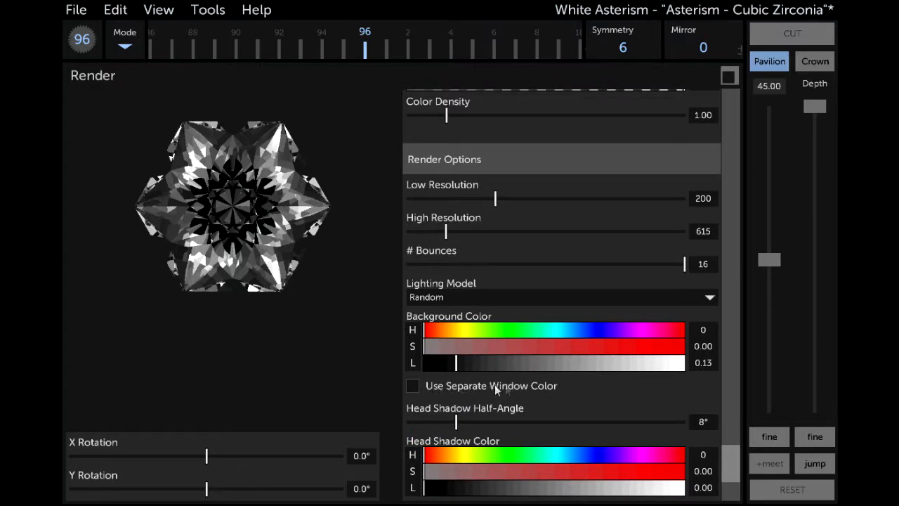
click(492, 386)
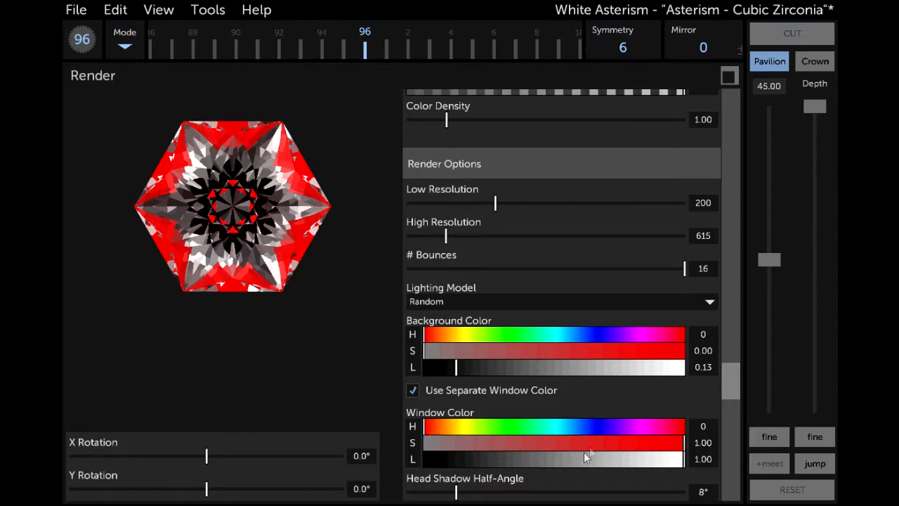
click(728, 77)
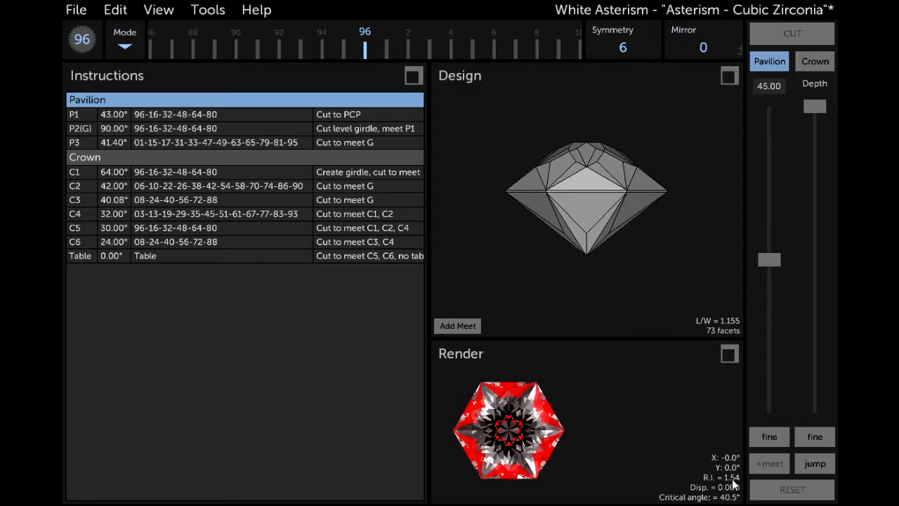
Compare the tilt graphs of the Manual Optimizer variants with 100% pavilion and 100%, 90% and 80% crown.
click(206, 10)
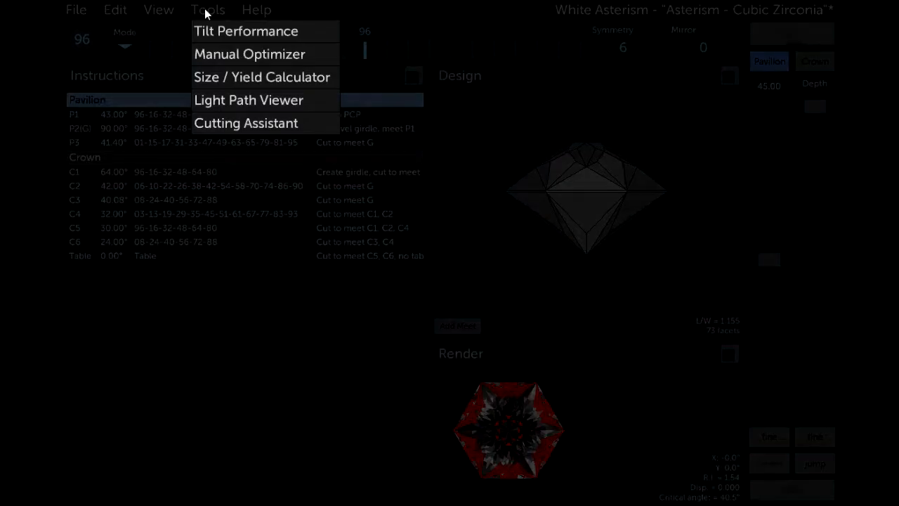
click(213, 56)
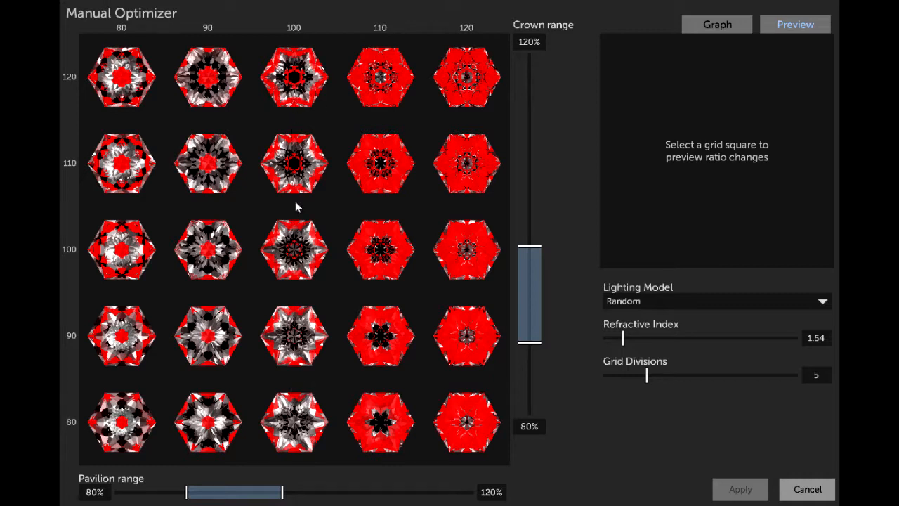
click(295, 270)
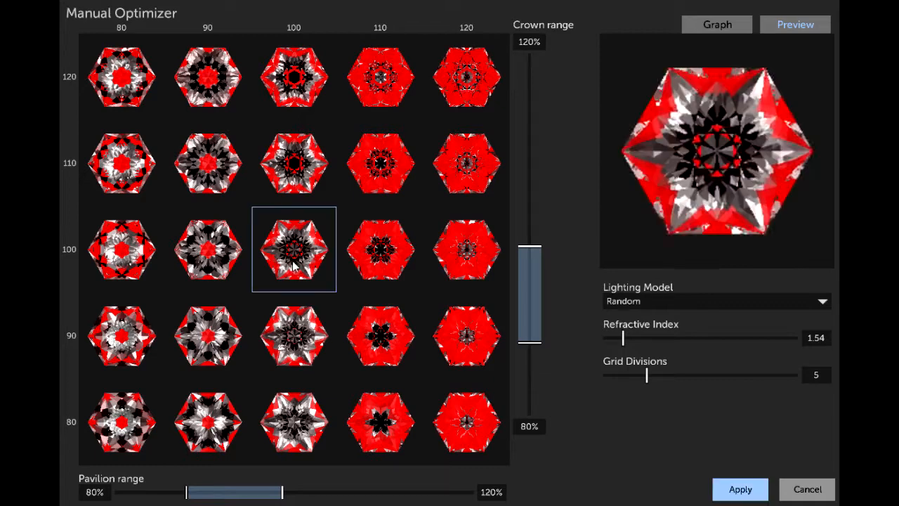
click(708, 28)
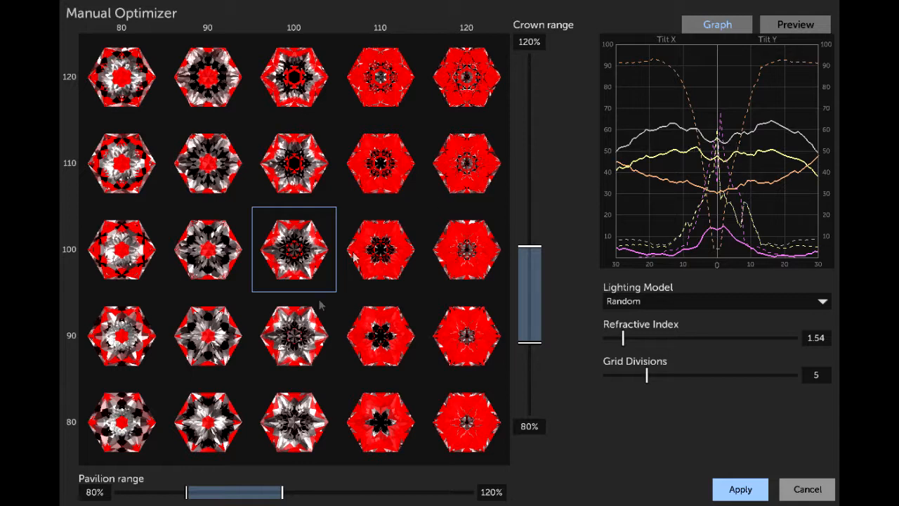
click(293, 342)
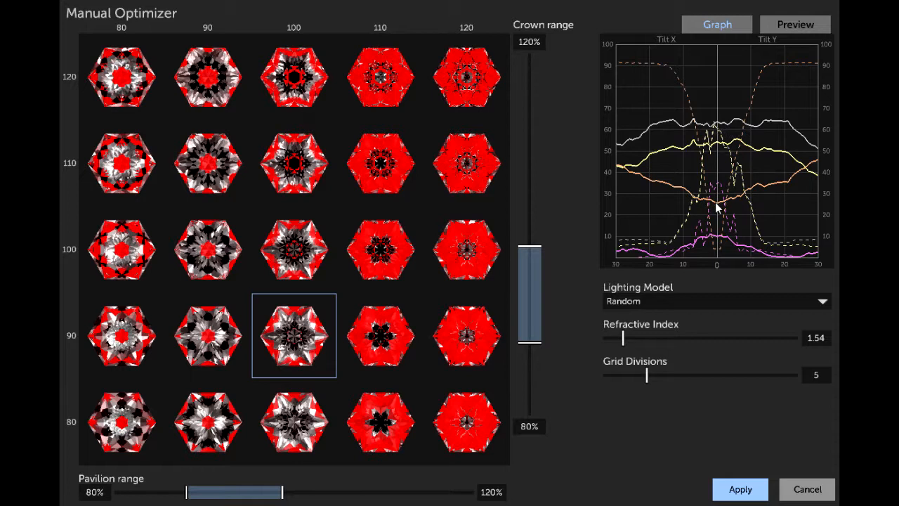
click(290, 426)
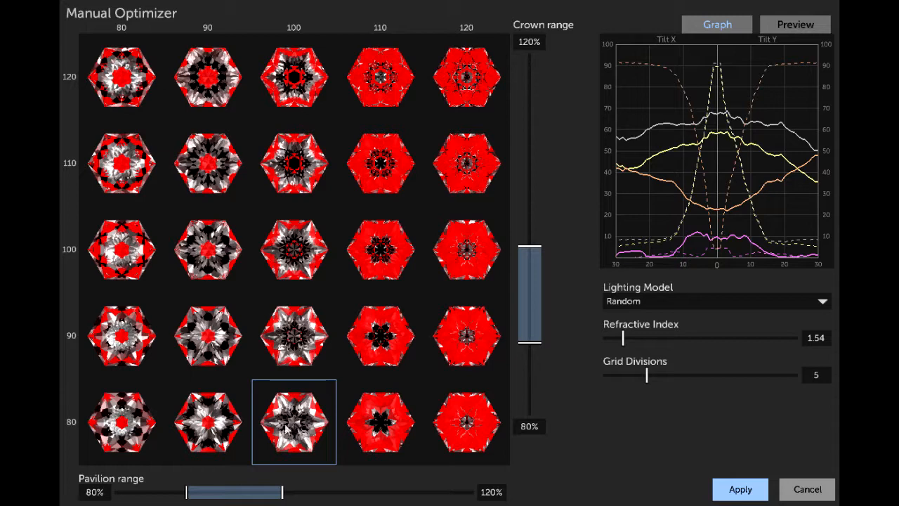
Lower the optimizer's minimum crown to 67% and graph the variant with 100% pavilion and 67% crown.
drag(524, 348, 529, 359)
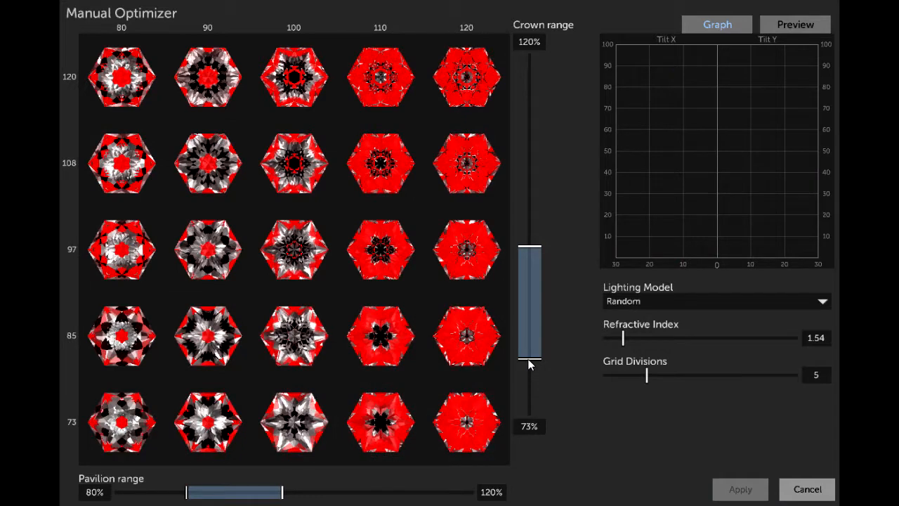
drag(529, 371, 528, 374)
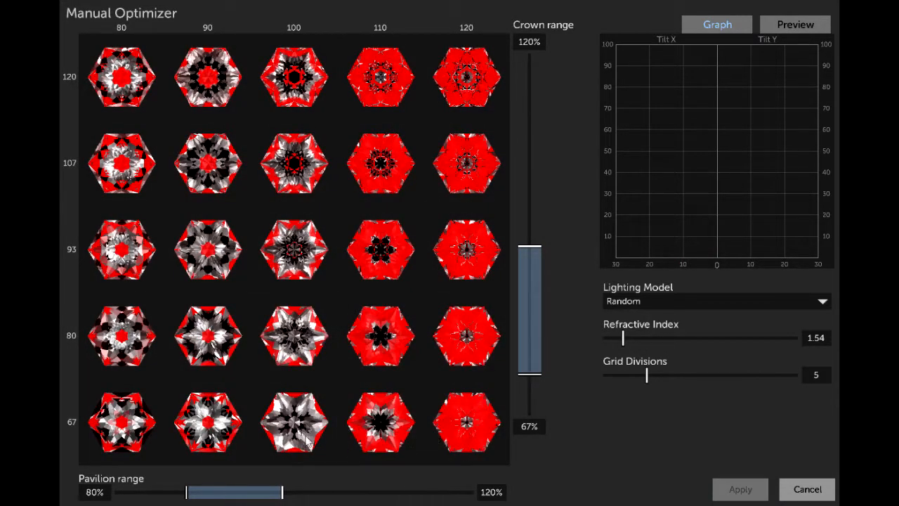
click(300, 422)
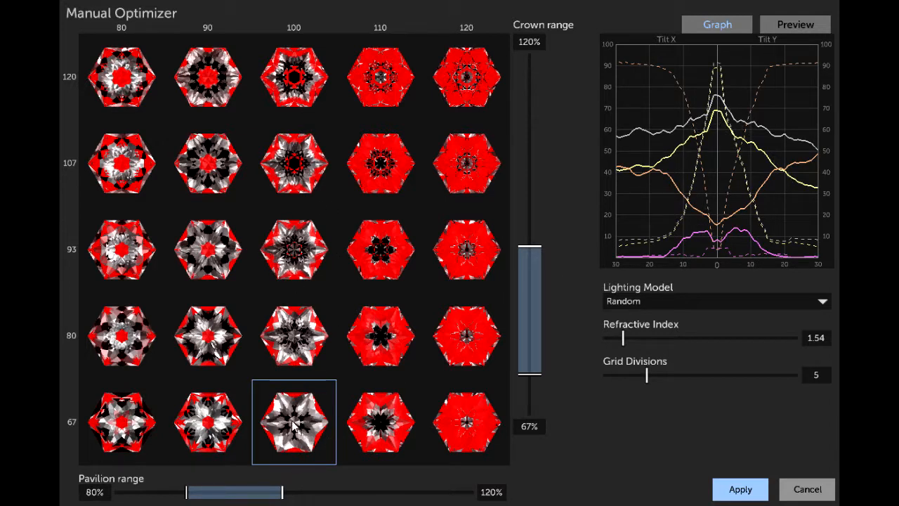
Preview the 100% pavilion, 67% crown variant from different tilts and apply its ratios to the White Asterism design.
click(796, 26)
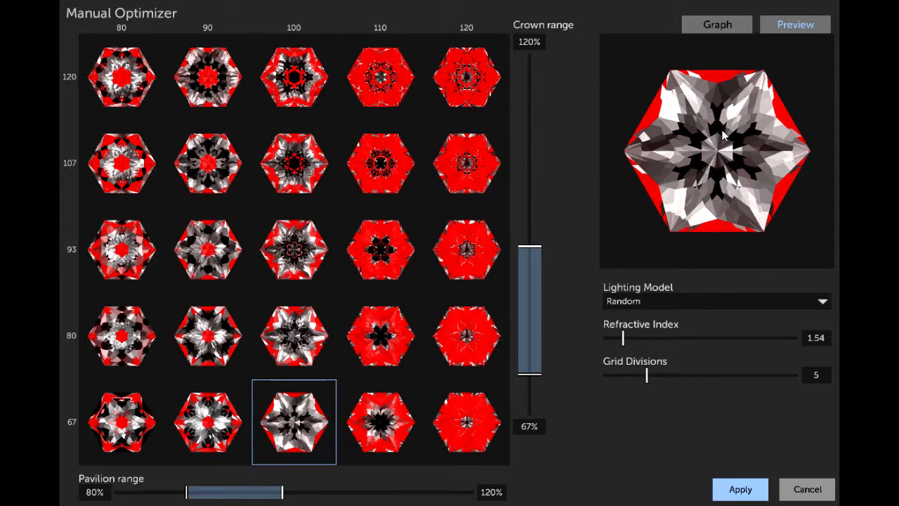
mouse_move(744, 172)
mouse_down()
mouse_move(763, 175)
mouse_move(737, 169)
mouse_up()
click(741, 490)
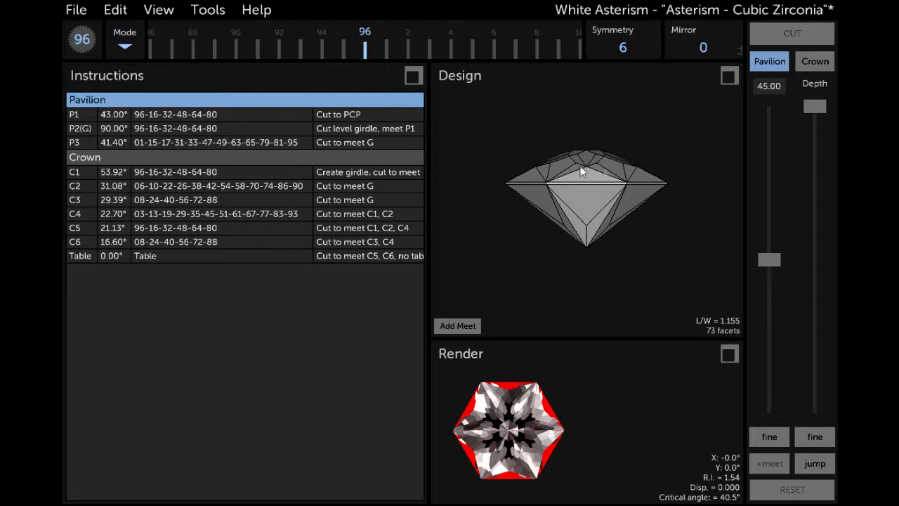
Undo and redo the applied ratio change to compare the original and flattened crown, and tilt the render.
key(ctrl+z)
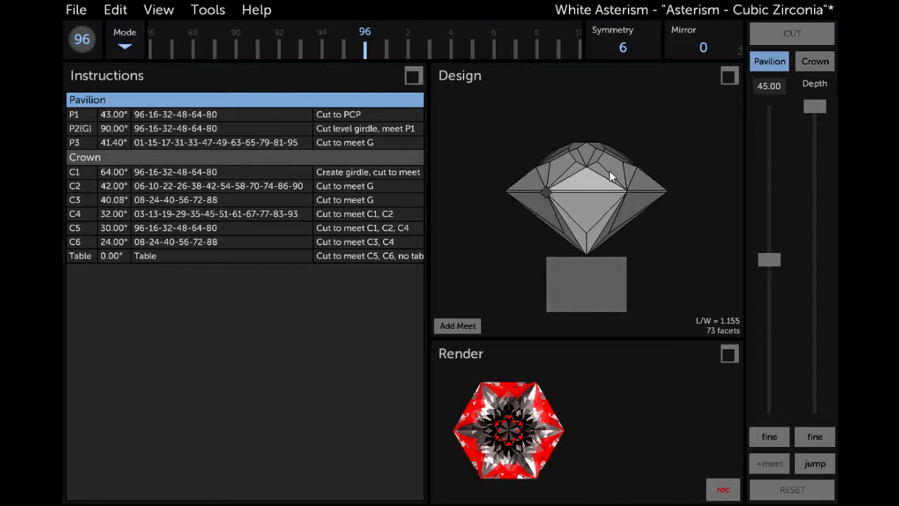
key(ctrl+y)
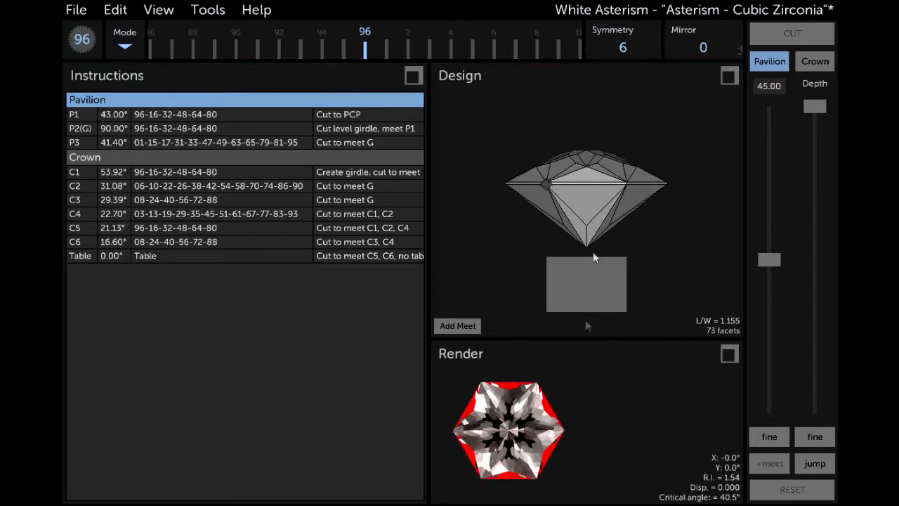
mouse_move(521, 468)
mouse_down()
mouse_move(515, 457)
mouse_move(521, 468)
mouse_up()
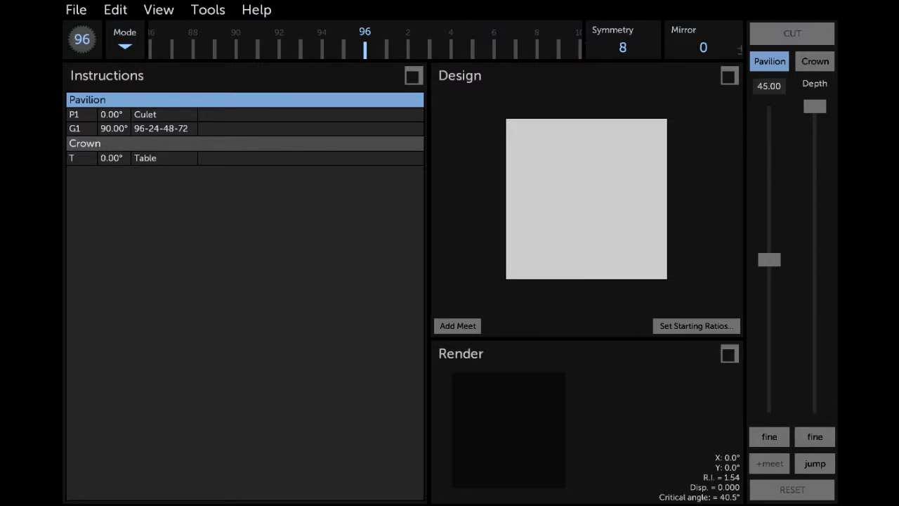
Open the SunPort.gcs design from the Modify RI folder.
click(77, 10)
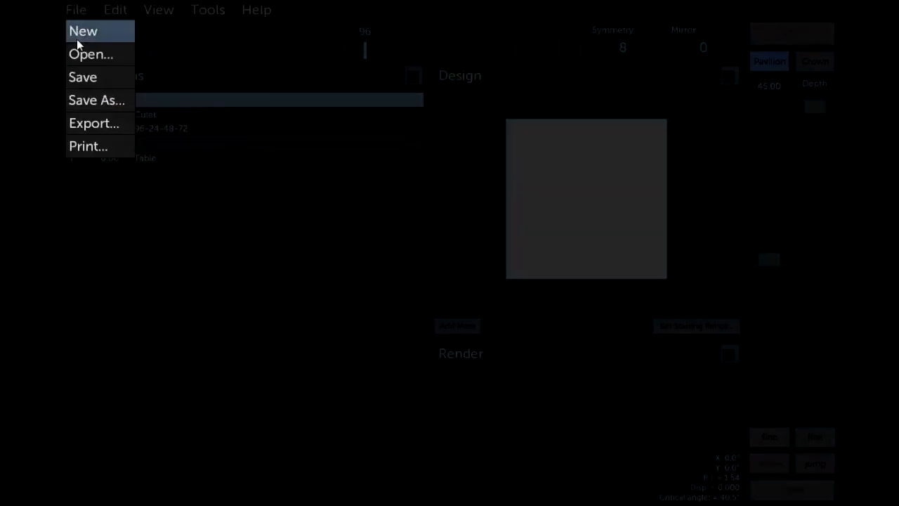
click(76, 54)
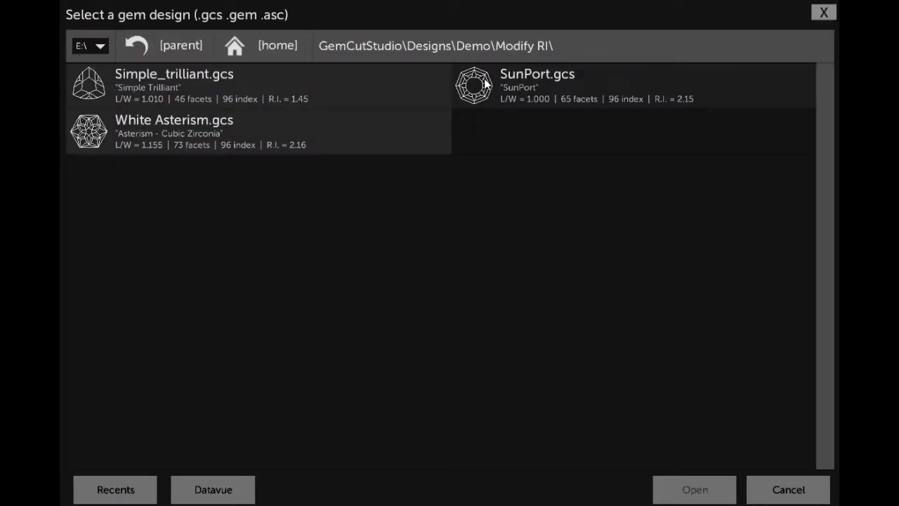
double_click(505, 85)
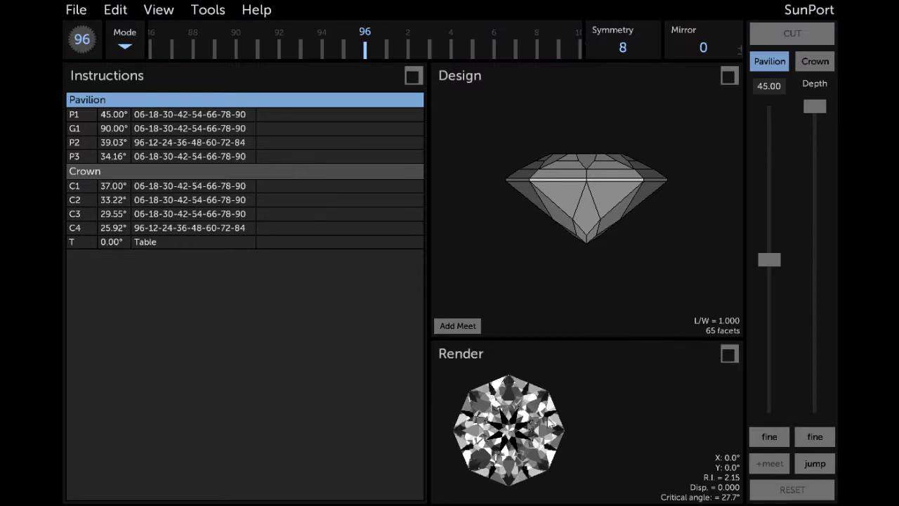
Enlarge the SunPort render and set its material to Topaz.
click(727, 355)
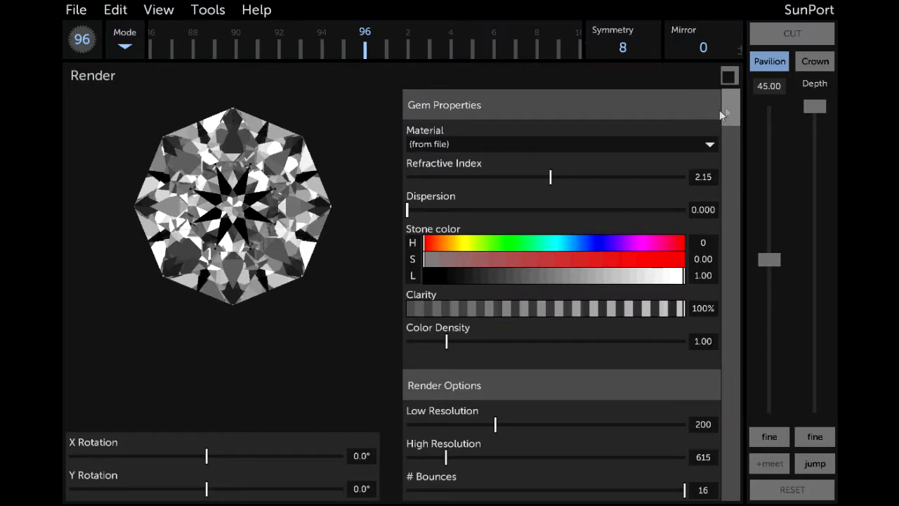
click(491, 144)
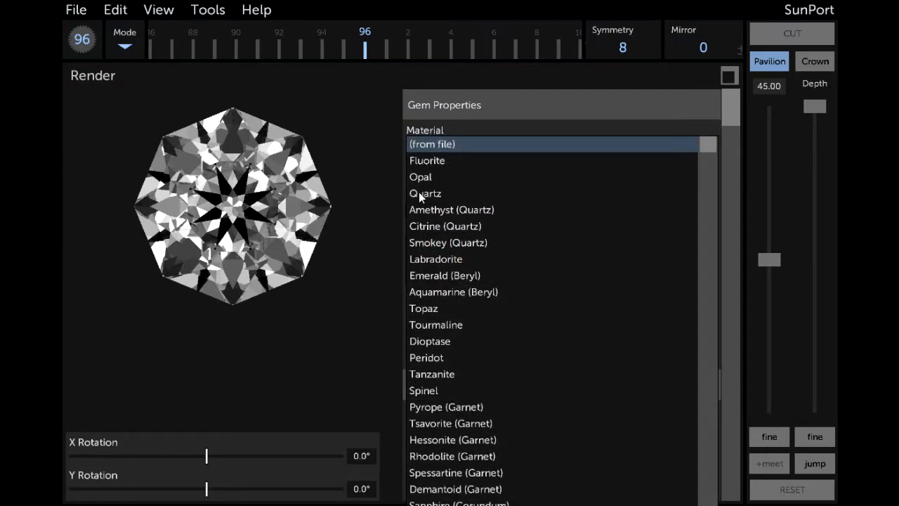
click(428, 311)
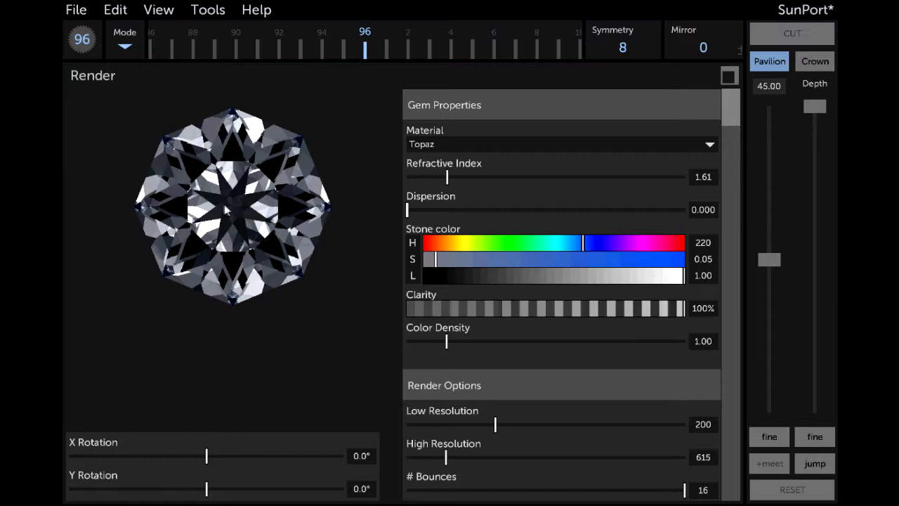
Enable the separate window color in the render options and return to the normal layout.
scroll(560, 404, down, 3)
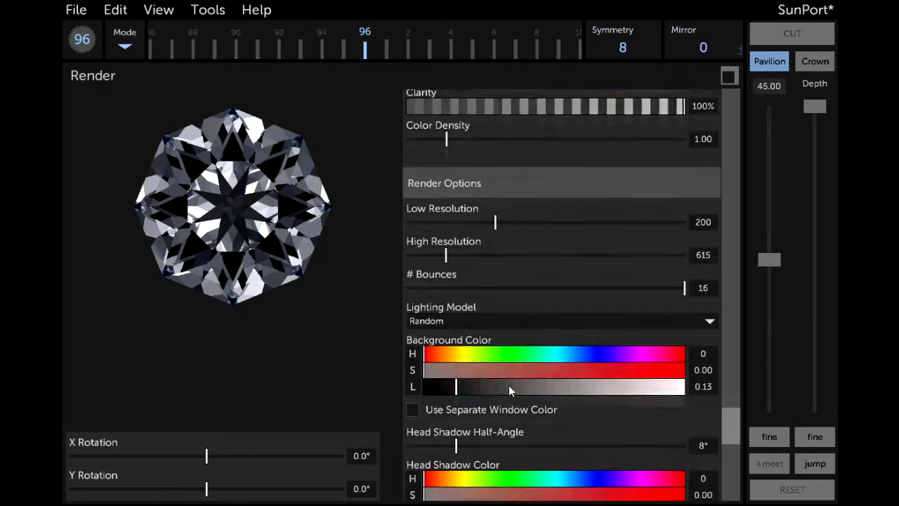
click(422, 408)
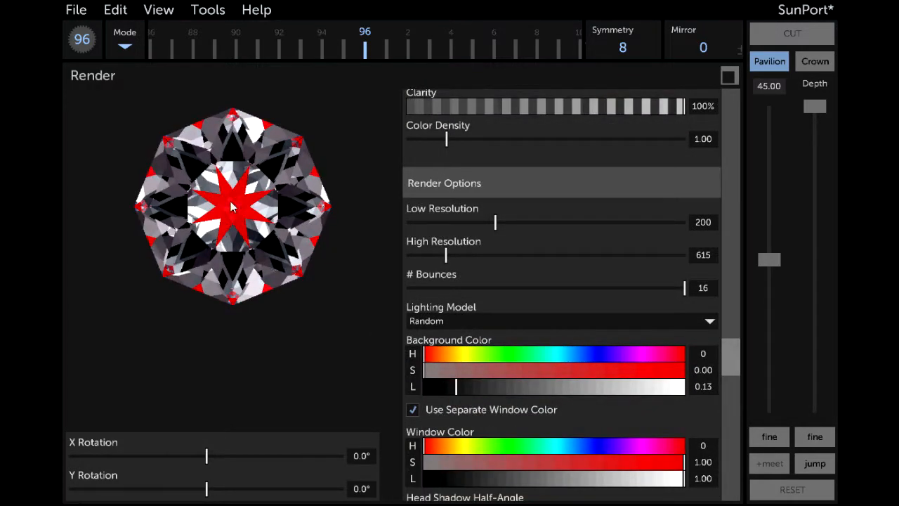
click(730, 77)
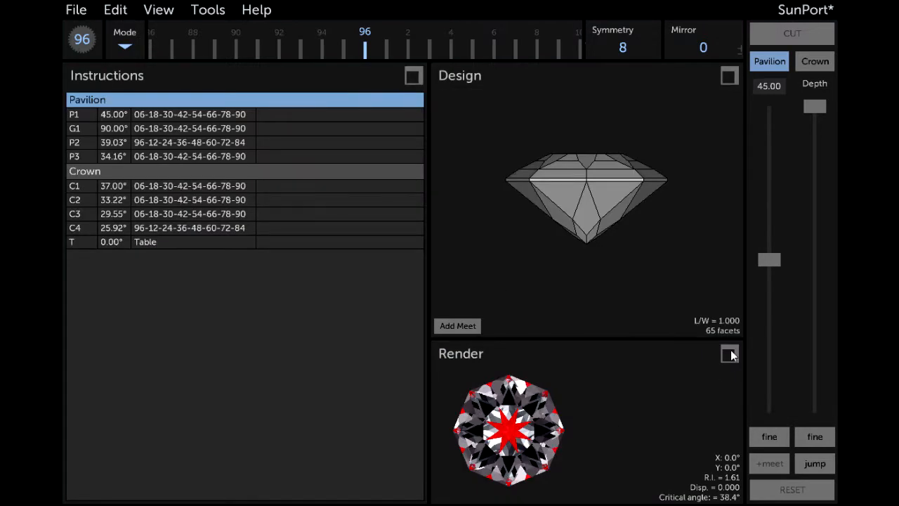
Examine SunPort's 120% pavilion variants in the Manual Optimizer, lowering the minimum crown to 67%, and leave without applying.
click(209, 11)
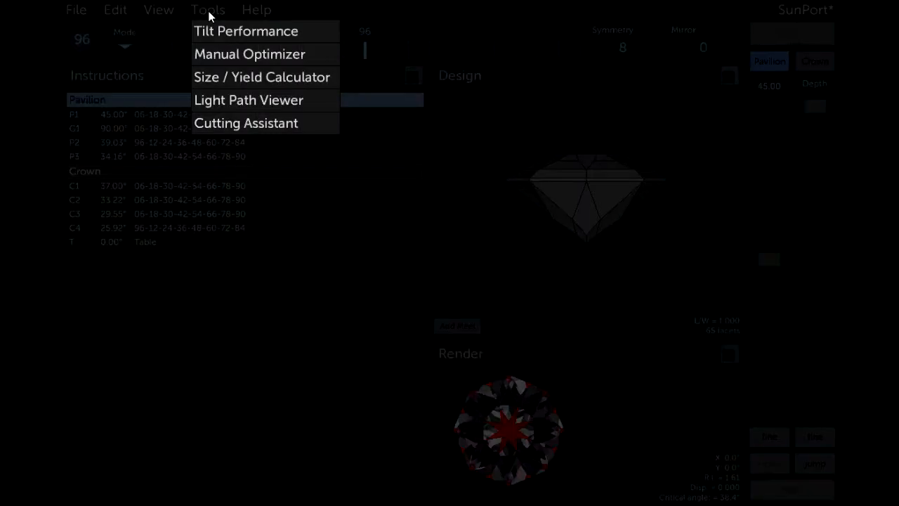
click(211, 57)
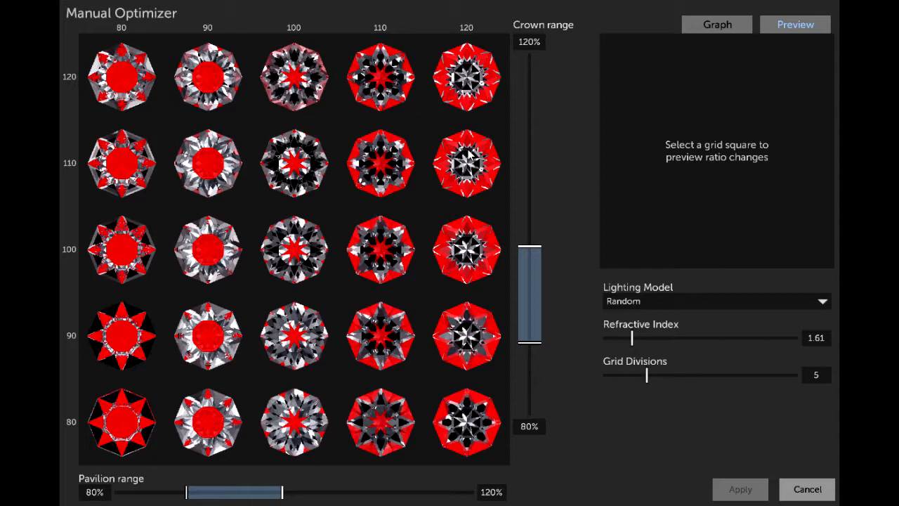
click(463, 266)
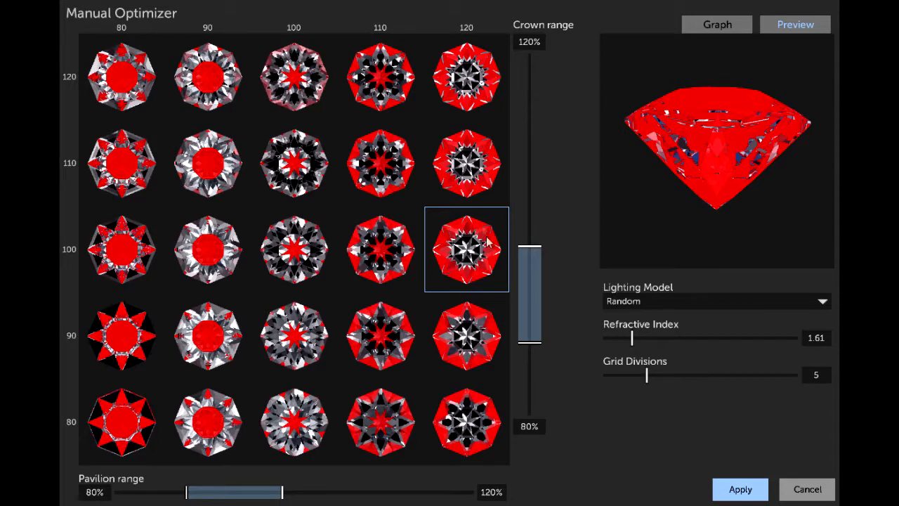
drag(521, 345, 530, 373)
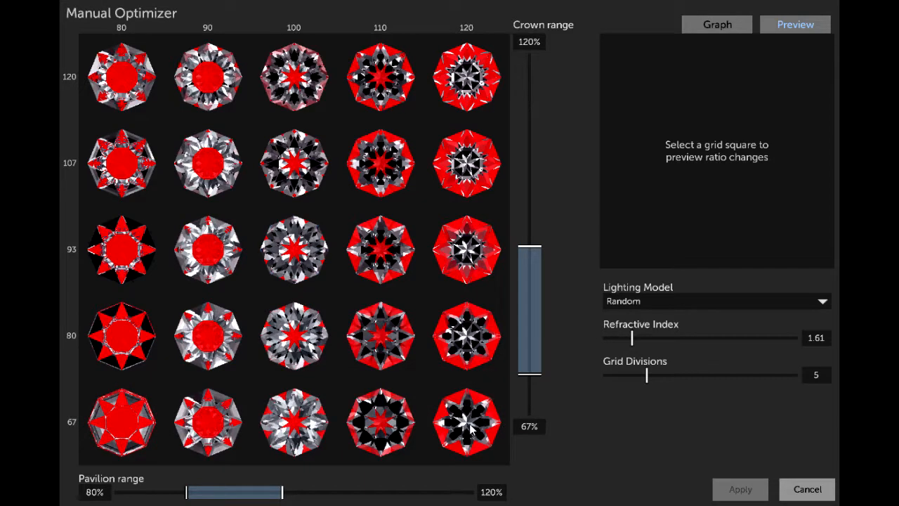
click(466, 427)
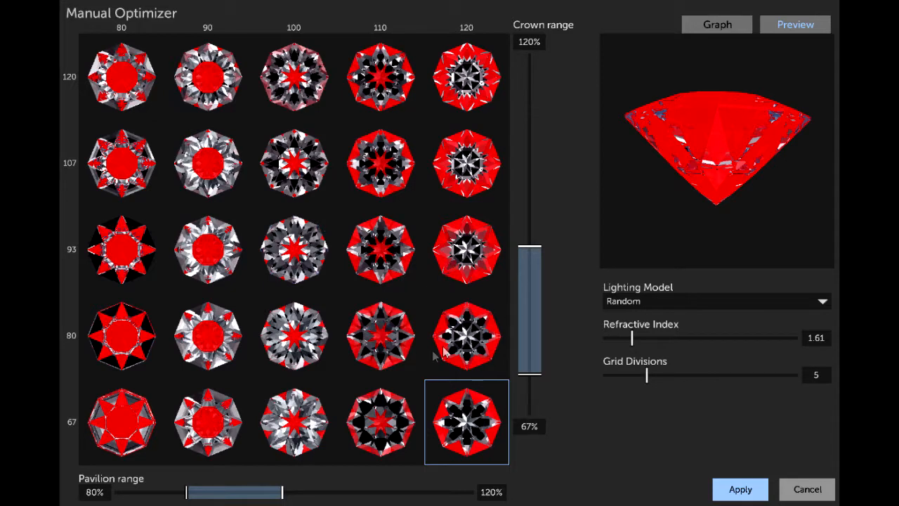
click(807, 490)
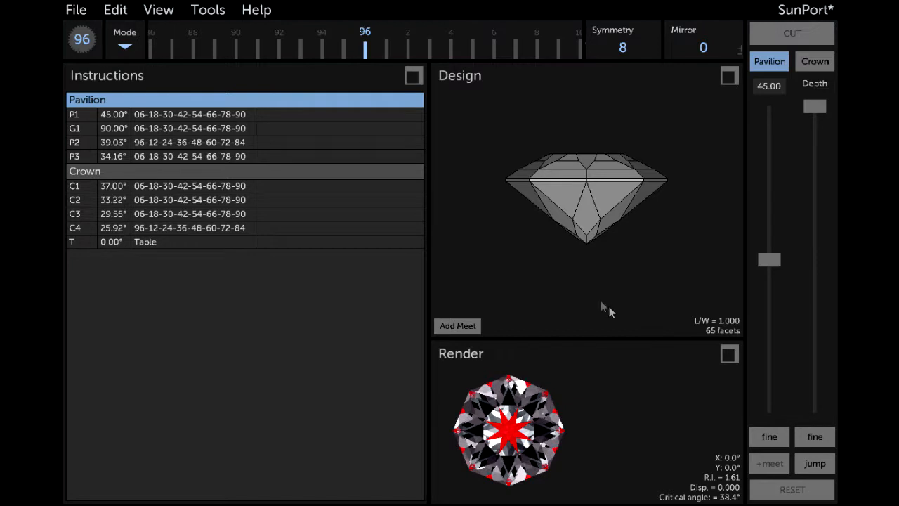
Delete the shallow P3 pavilion tier around the culet and inspect the simplified gem.
drag(595, 280, 586, 221)
click(586, 218)
drag(588, 267, 594, 335)
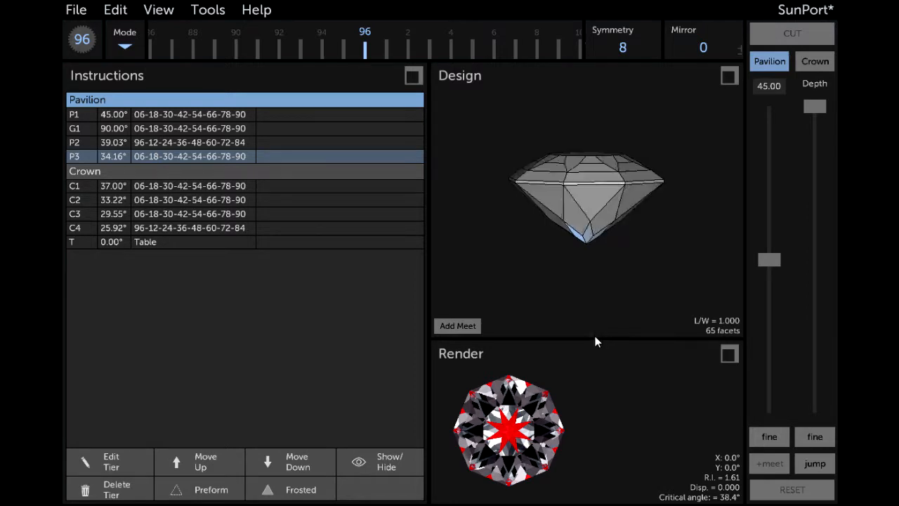
drag(599, 311, 576, 281)
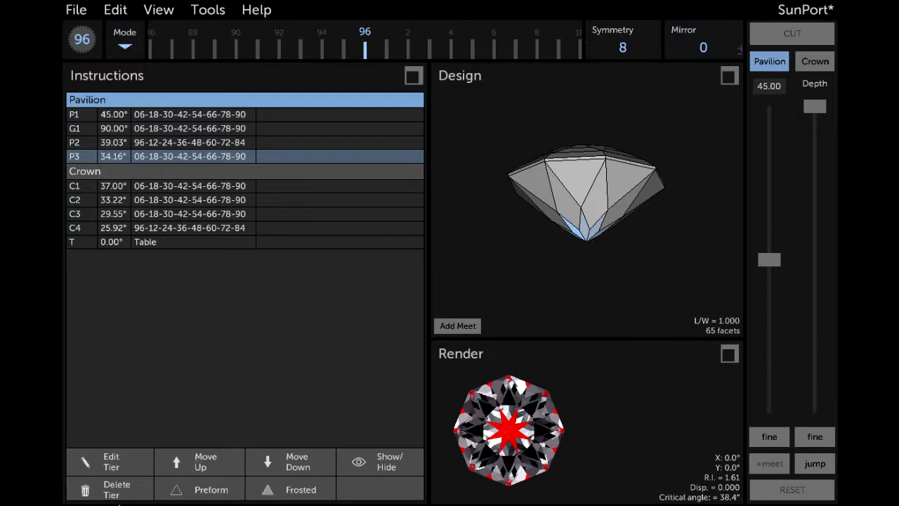
click(110, 489)
mouse_move(580, 293)
mouse_down()
mouse_move(604, 255)
mouse_move(611, 191)
mouse_move(592, 262)
mouse_move(598, 292)
mouse_move(586, 304)
mouse_up()
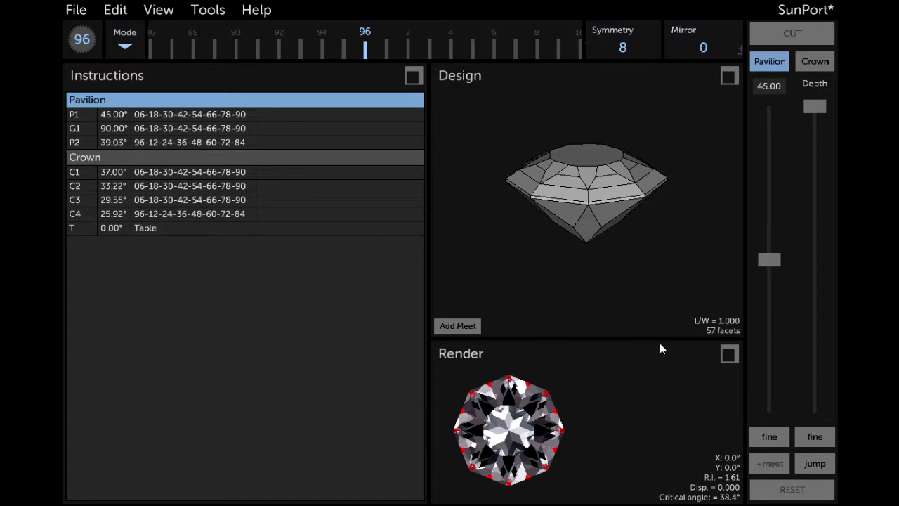
Preview the Manual Optimizer variants of the simplified design with 100% pavilion and 67% and 93% crown.
click(211, 10)
click(217, 56)
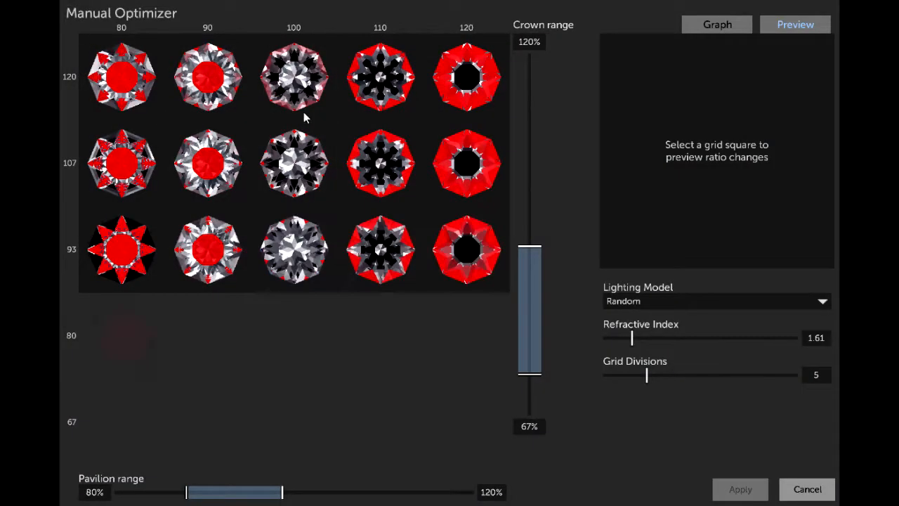
click(294, 419)
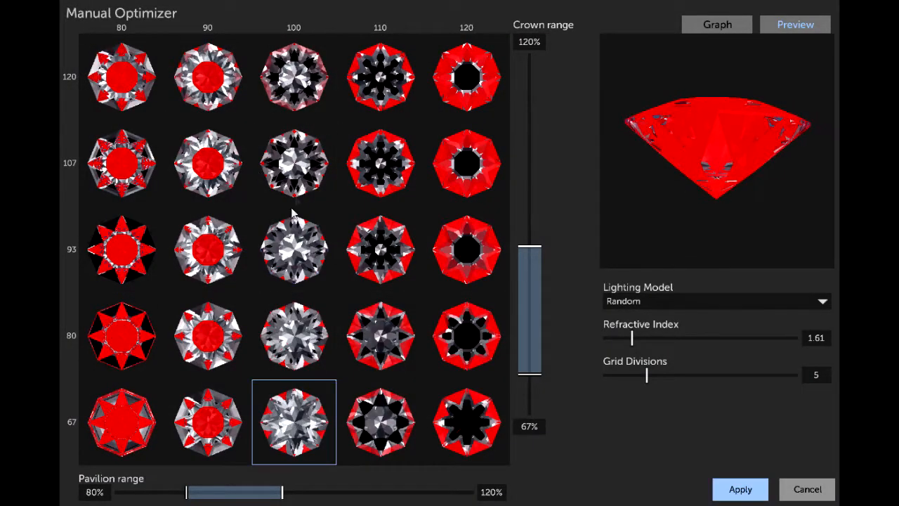
drag(732, 101, 566, 185)
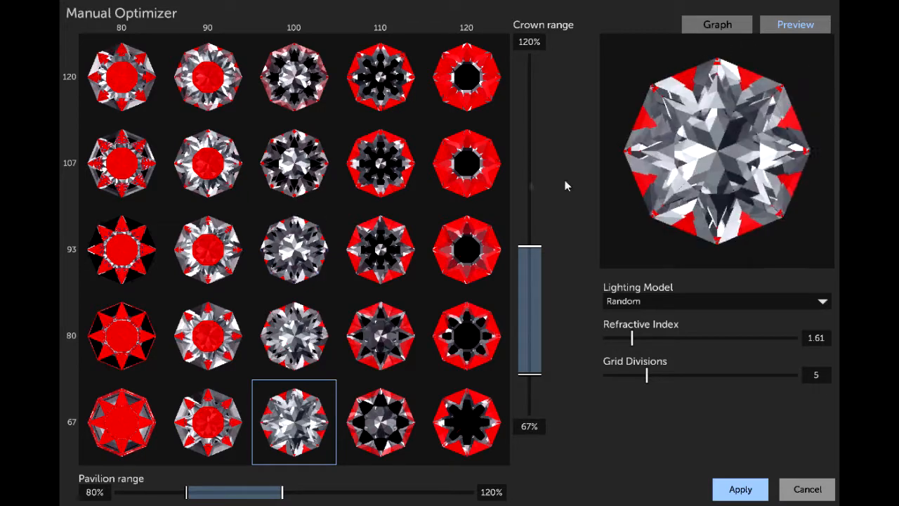
click(309, 257)
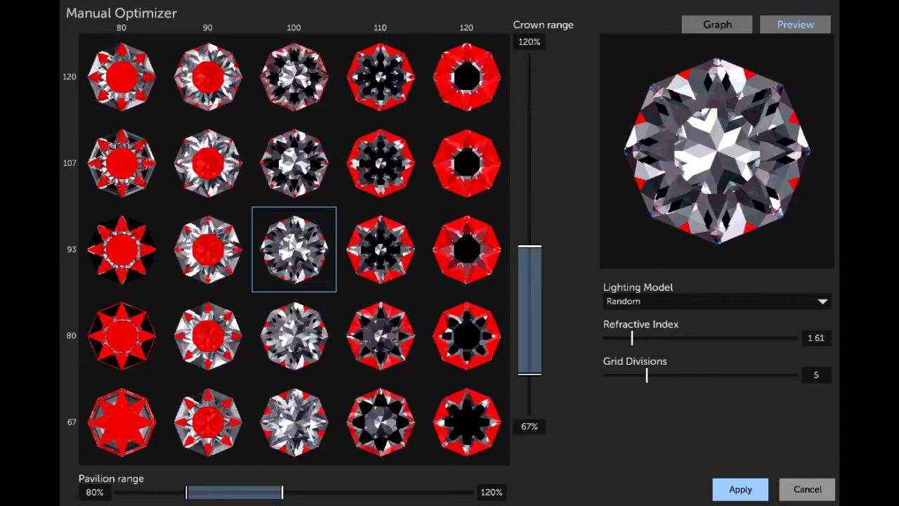
Set the minimum crown to 80% and preview the 100% pavilion variants with 100% and 80% crown.
click(529, 426)
text(80)
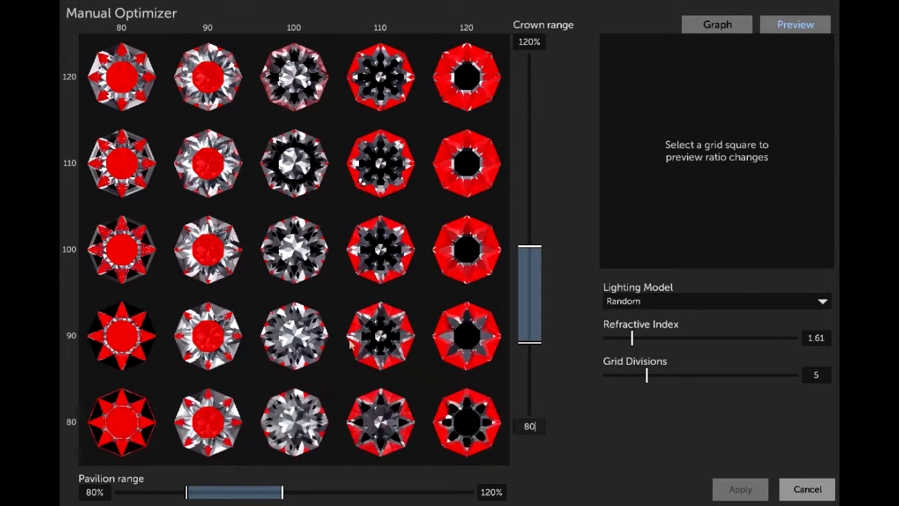
click(320, 259)
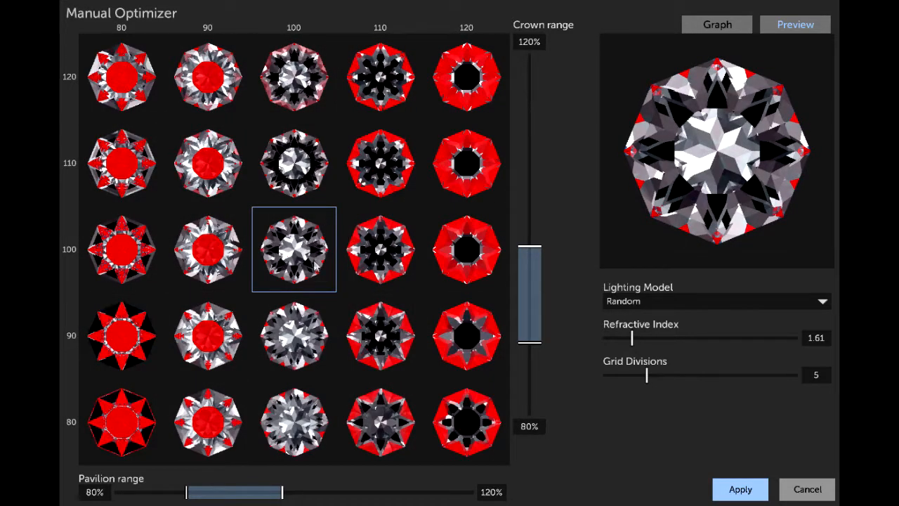
click(294, 428)
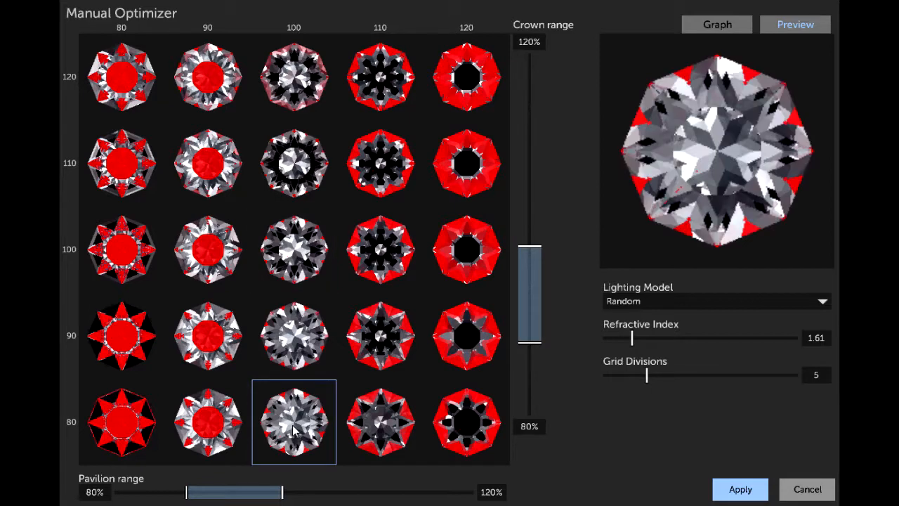
Compare the tilt graphs of the 100% pavilion variants with 100% and 80% crown.
click(719, 36)
click(300, 250)
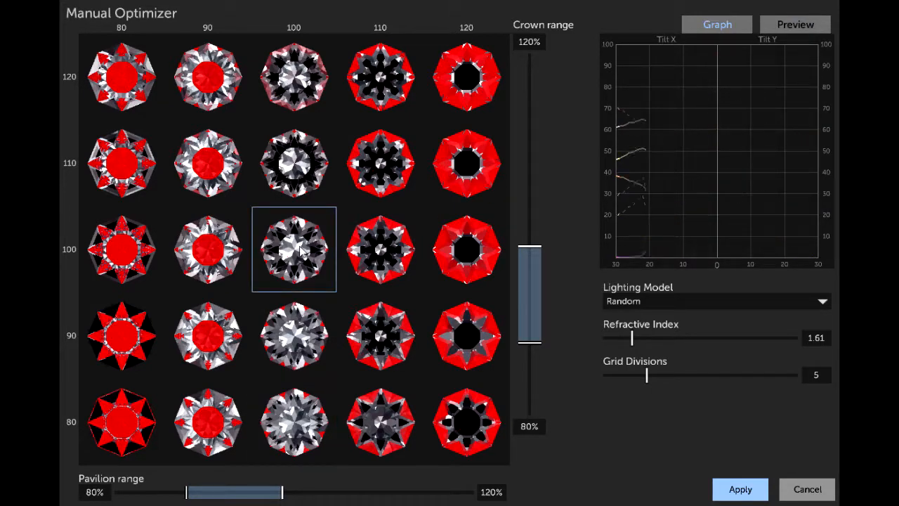
click(297, 428)
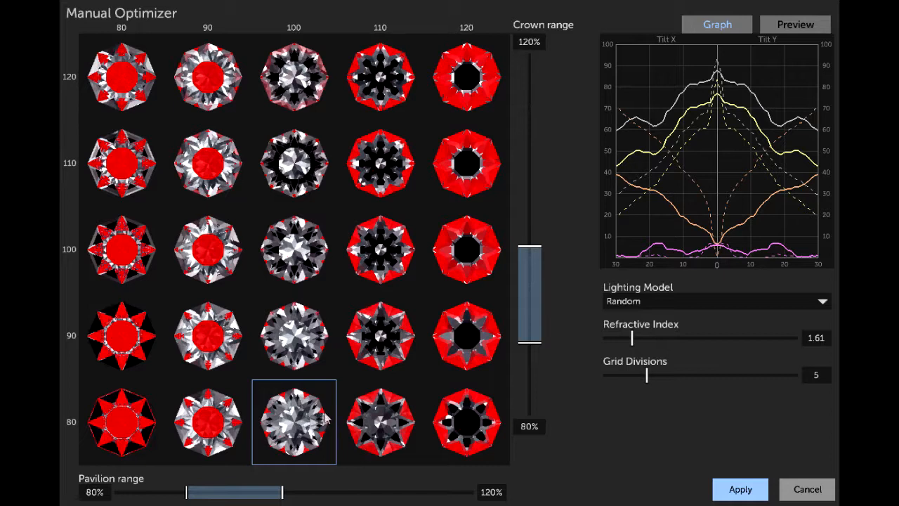
Apply the 100% pavilion, 80% crown ratios to SunPort and check the gem by rotating the model and tilting the render.
click(745, 491)
drag(622, 189, 595, 212)
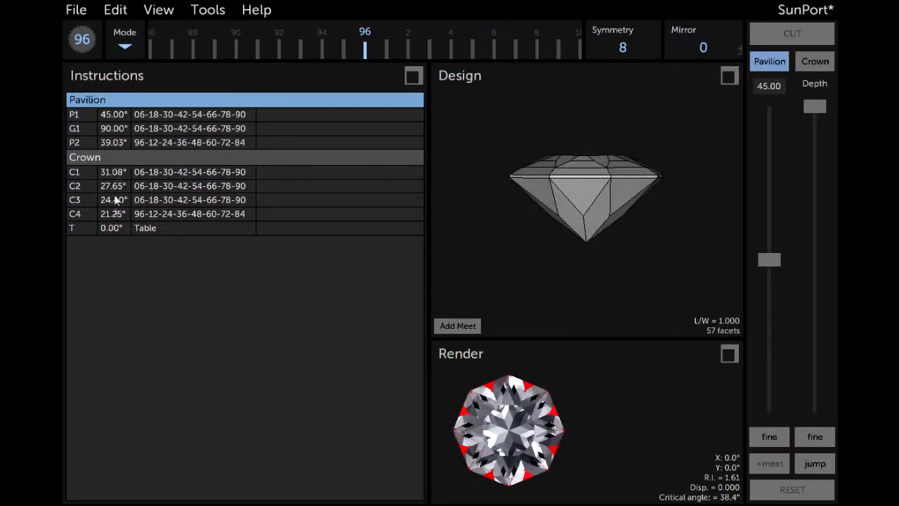
drag(546, 205, 546, 229)
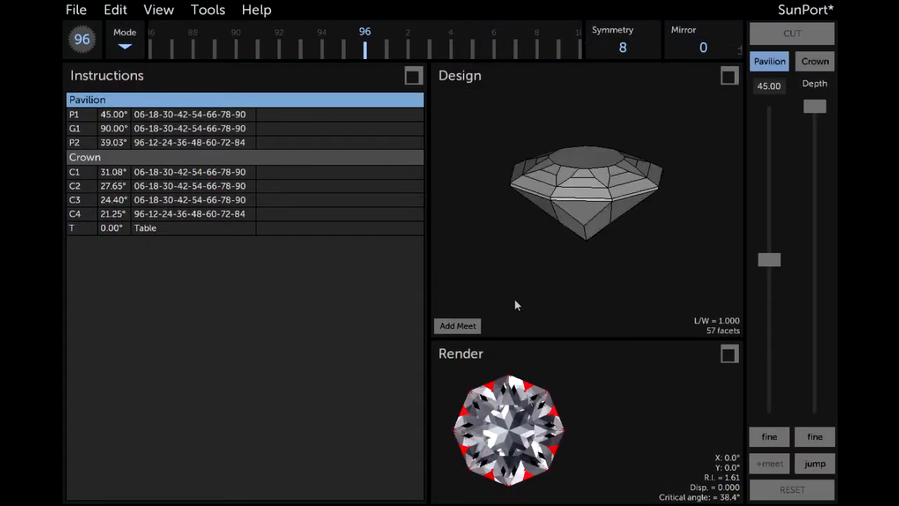
drag(529, 449, 518, 445)
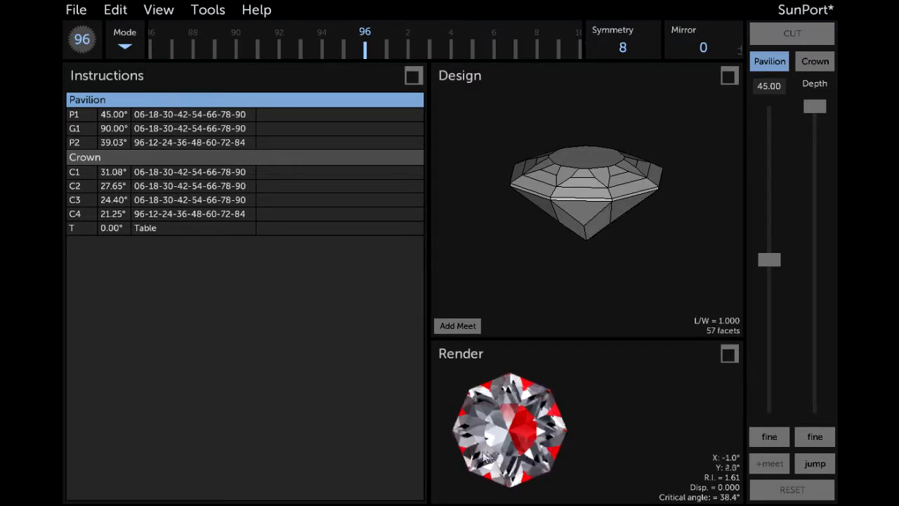